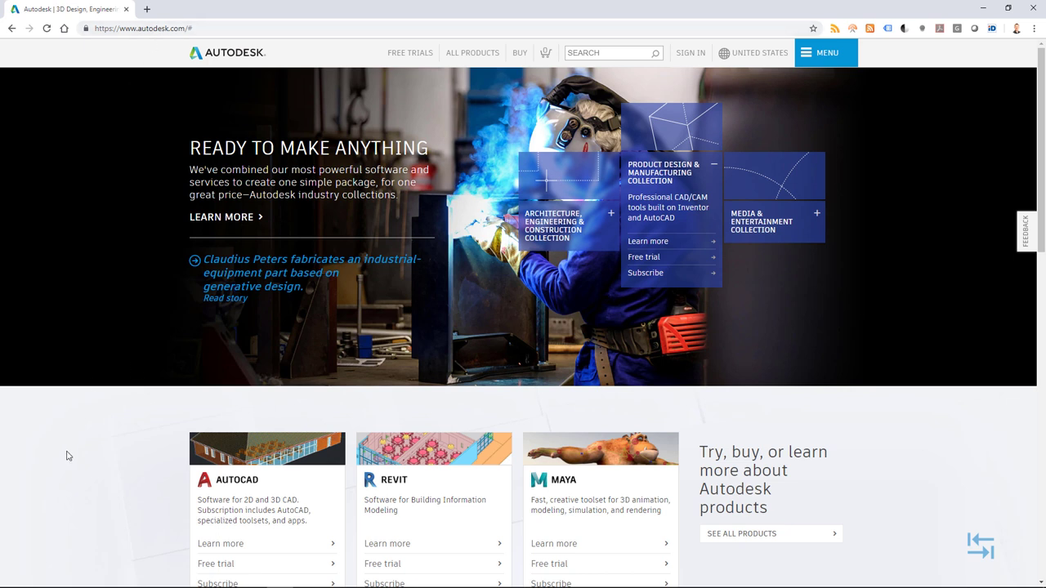
# From ALL PRODUCTS, open Civil 3D's Free trial and its download window (Windows 64-bit, 5 GB).
pyautogui.scroll(-1, 100, 455)
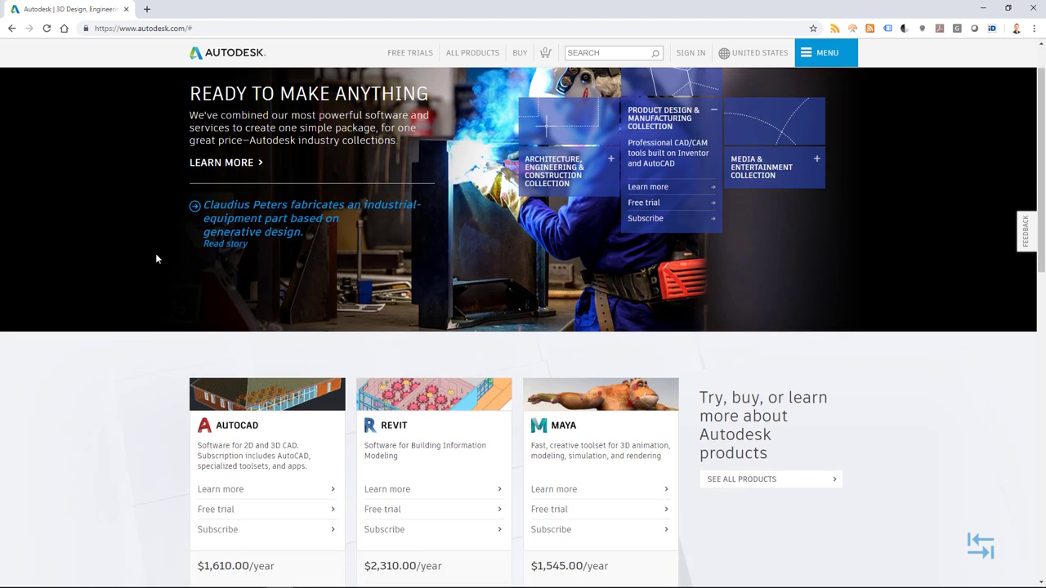
pyautogui.scroll(1, 156, 239)
pyautogui.click(476, 54)
pyautogui.scroll(-8, 138, 302)
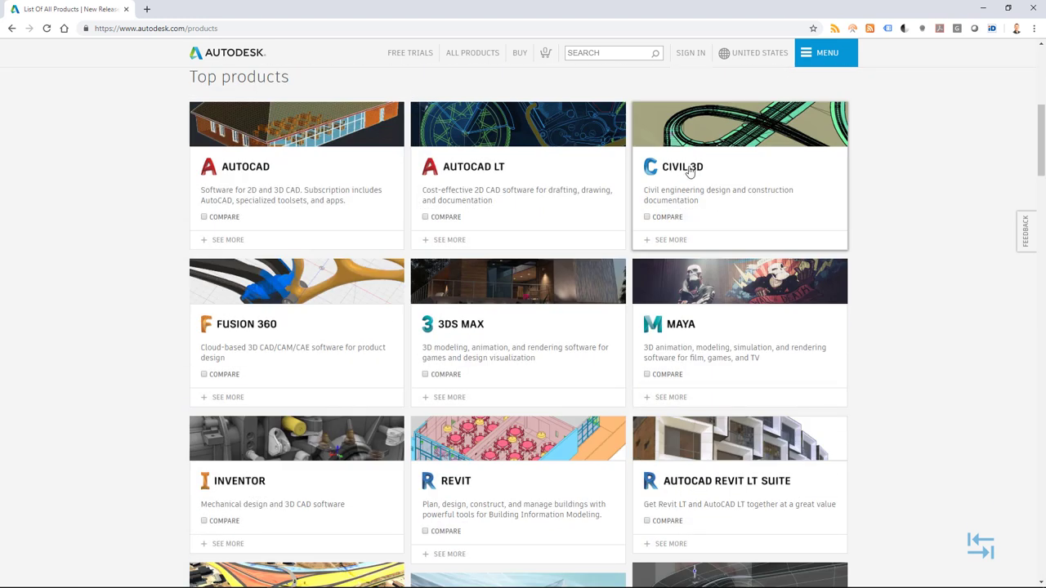
pyautogui.click(690, 167)
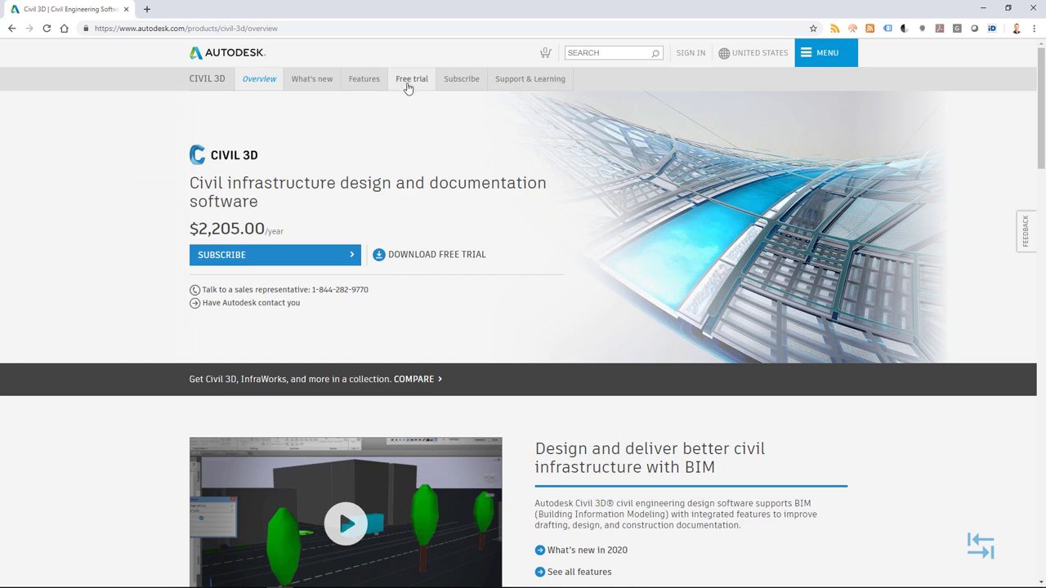
pyautogui.click(412, 79)
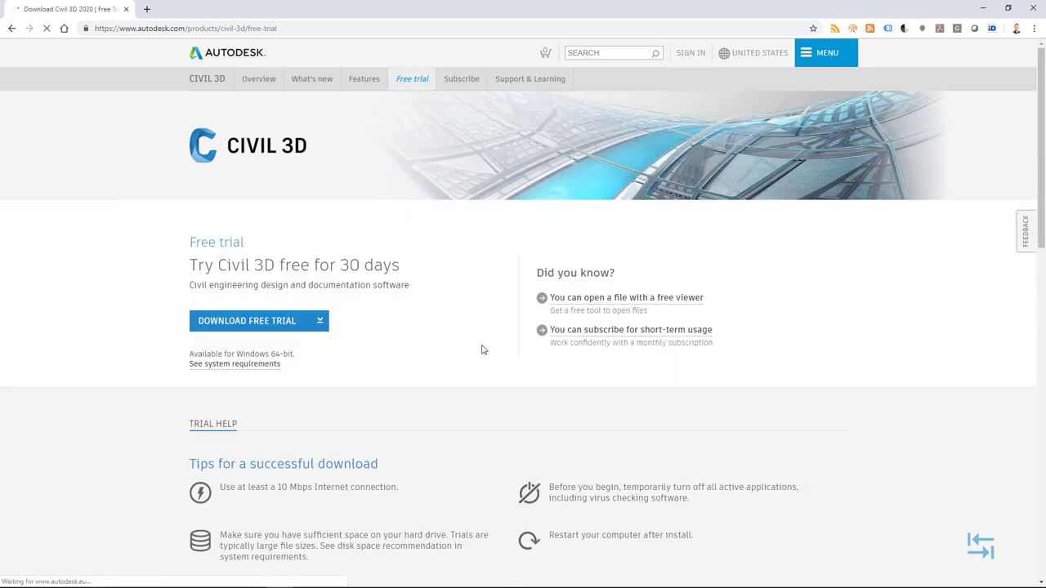
pyautogui.click(234, 322)
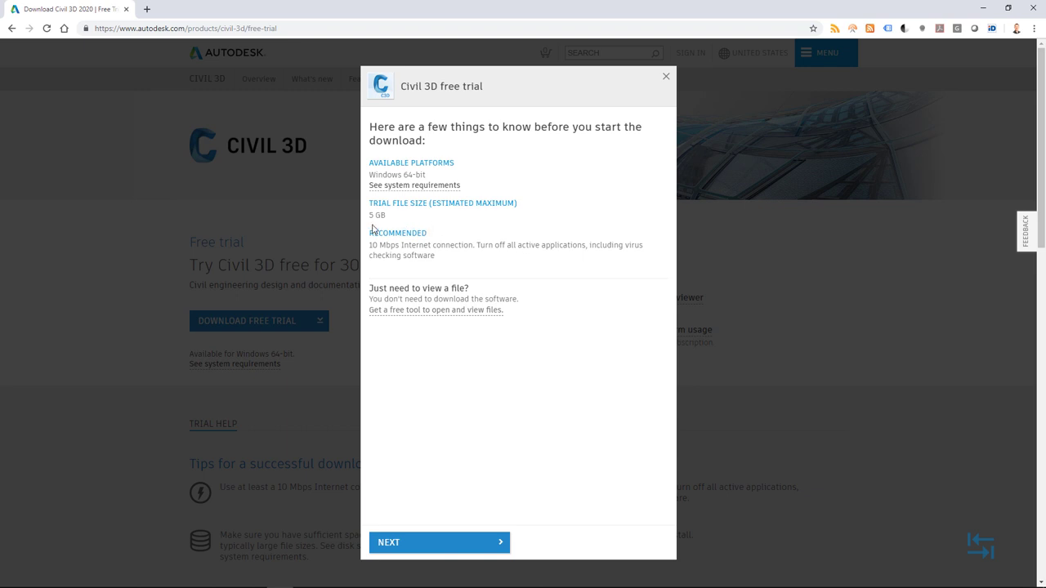
# Register the trial as 'A business user' in English and continue to Autodesk sign-in.
pyautogui.click(400, 544)
pyautogui.click(403, 194)
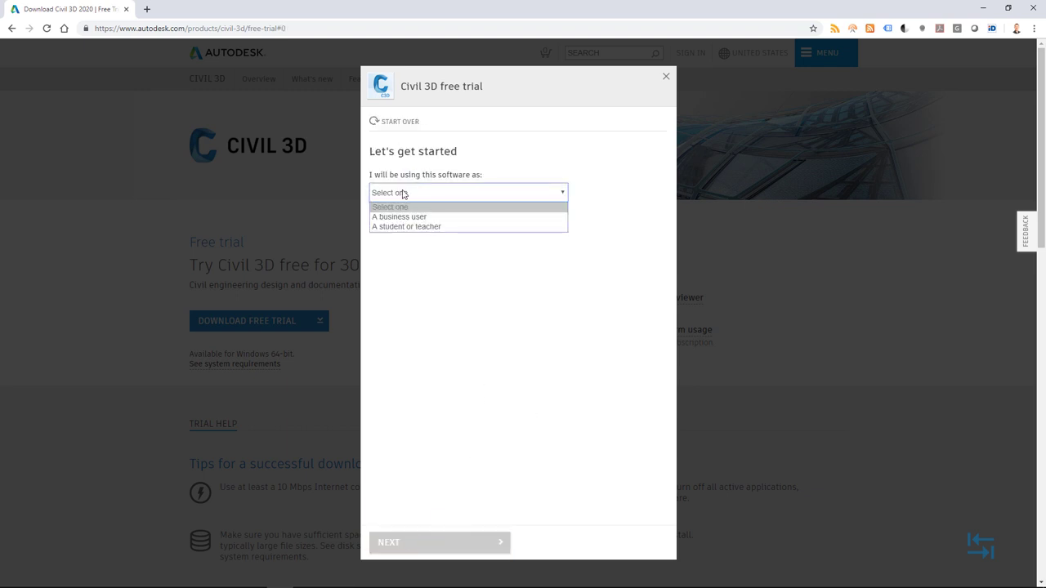
pyautogui.click(400, 216)
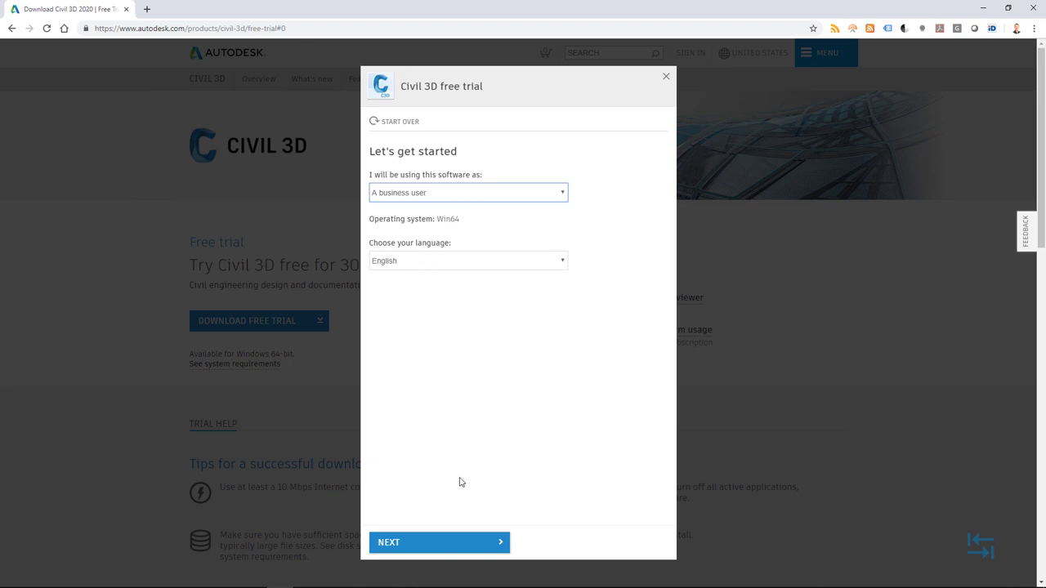
pyautogui.click(408, 544)
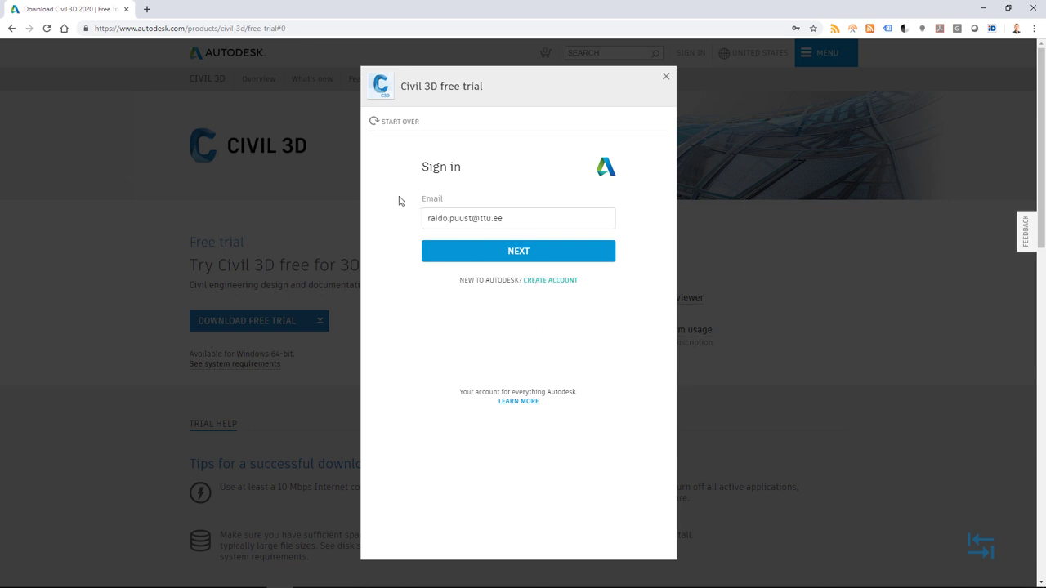
# Sign in with the account e-mail and password, then autofill company details (TalTech, Estonia).
pyautogui.click(504, 252)
pyautogui.press('Return')
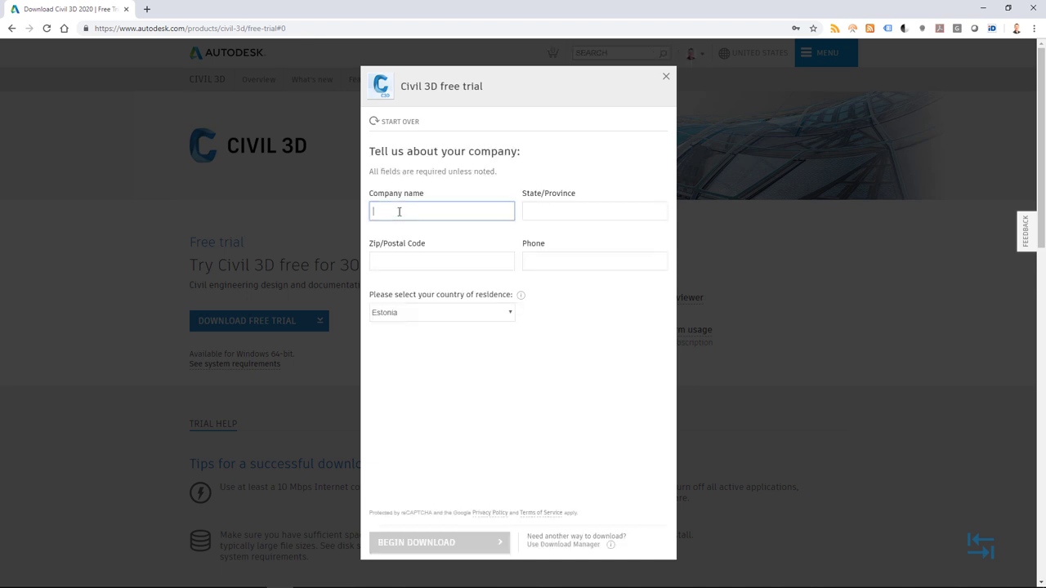
pyautogui.click(399, 211)
pyautogui.click(387, 236)
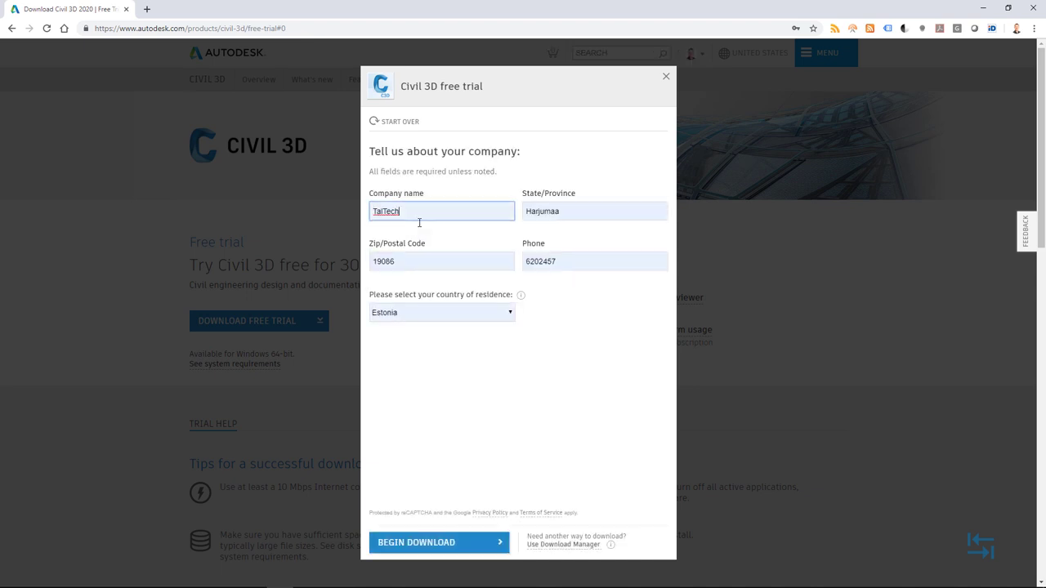
# Save AutodeskDownloadManager_webinstall.exe to the Desktop via Use Download Manager and run it.
pyautogui.click(569, 545)
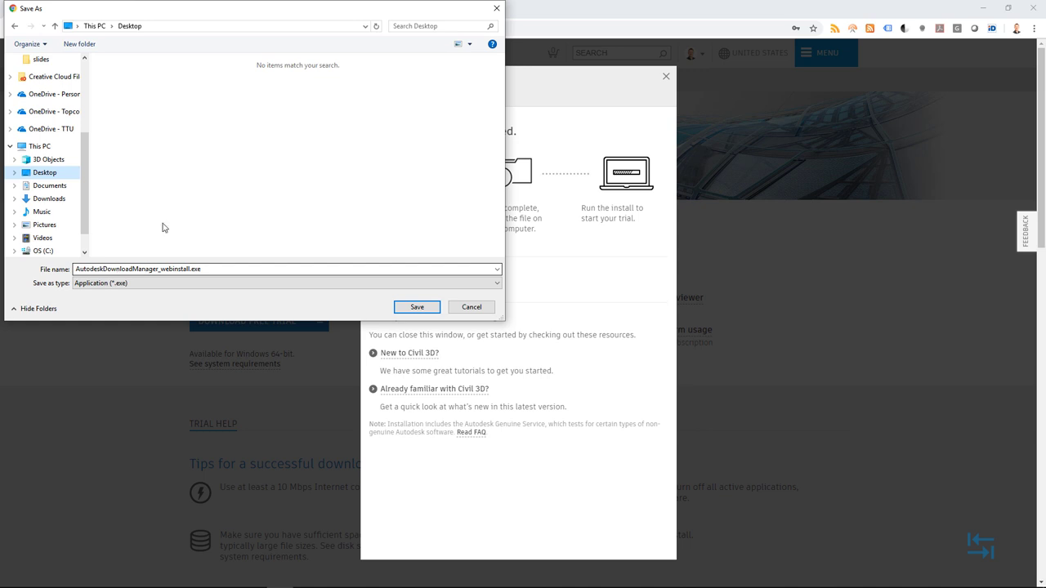
pyautogui.click(414, 308)
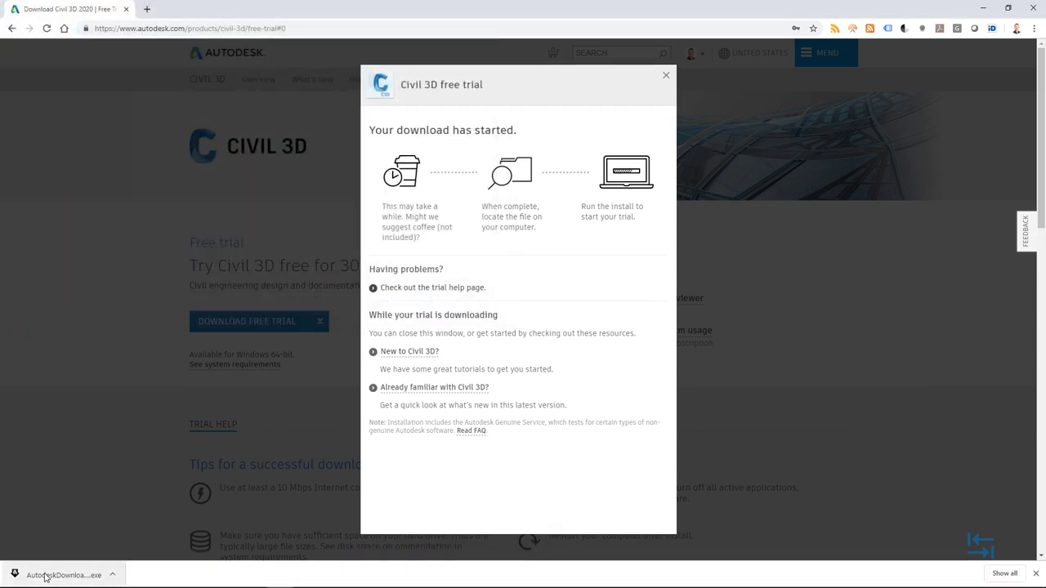
pyautogui.click(49, 575)
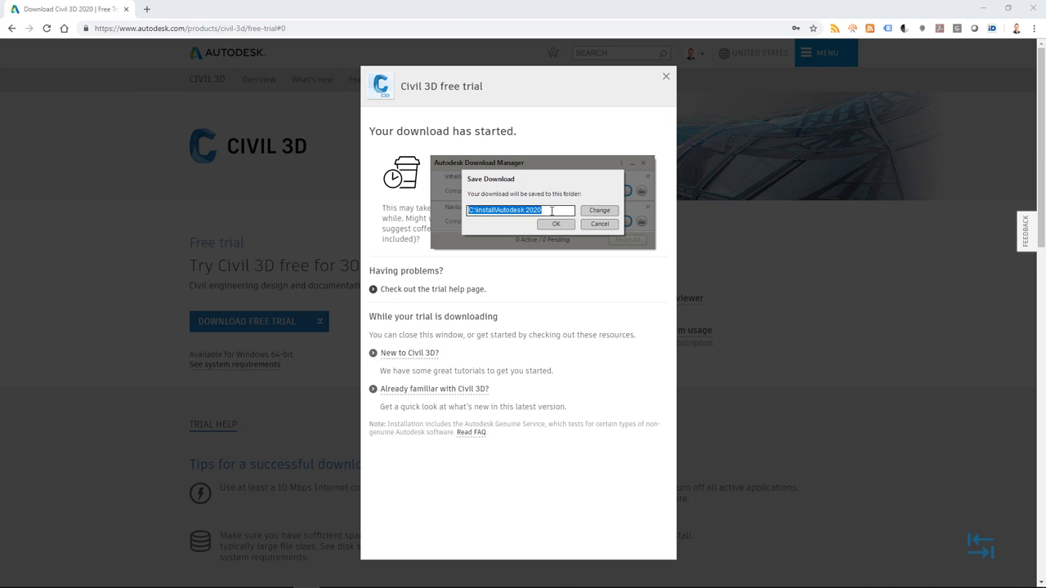
# Check the C:\install\Autodesk 2020 download path in the Save Download dialog.
pyautogui.click(497, 212)
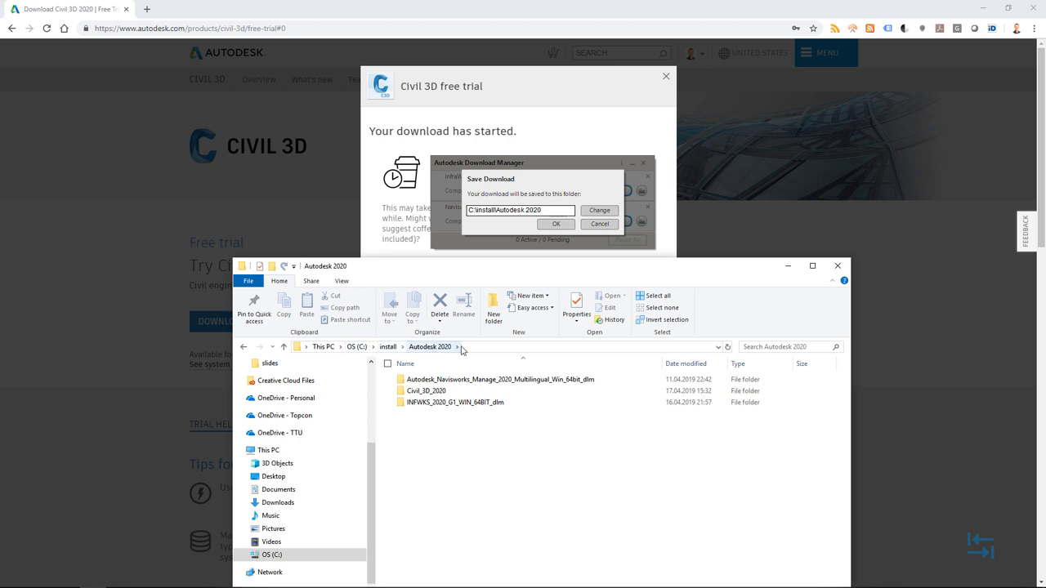
# Open Civil_3D_2020 and its English 64-bit _dlm install folder, and review its Properties.
pyautogui.click(443, 394)
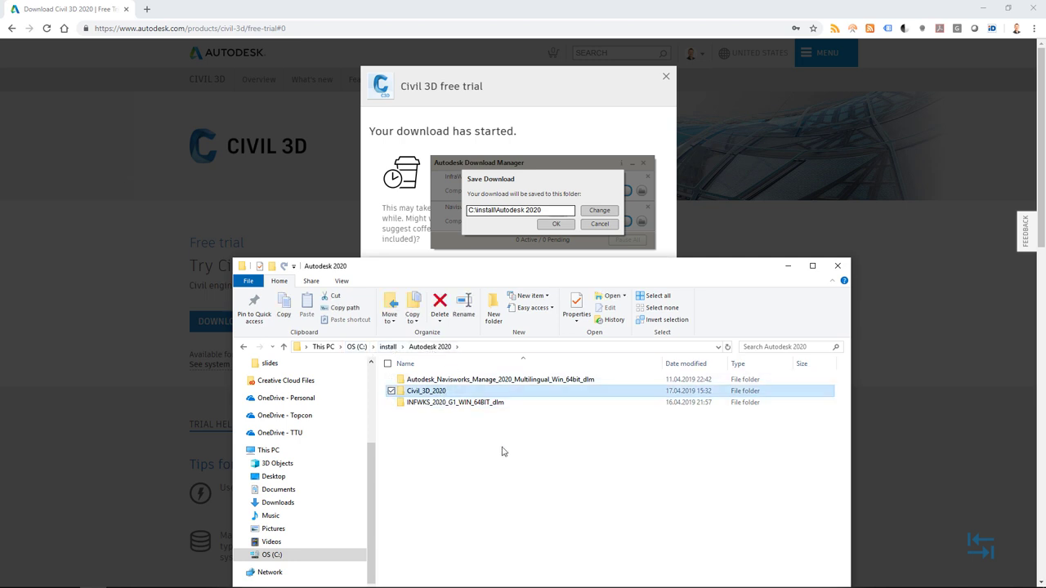
pyautogui.doubleClick(424, 393)
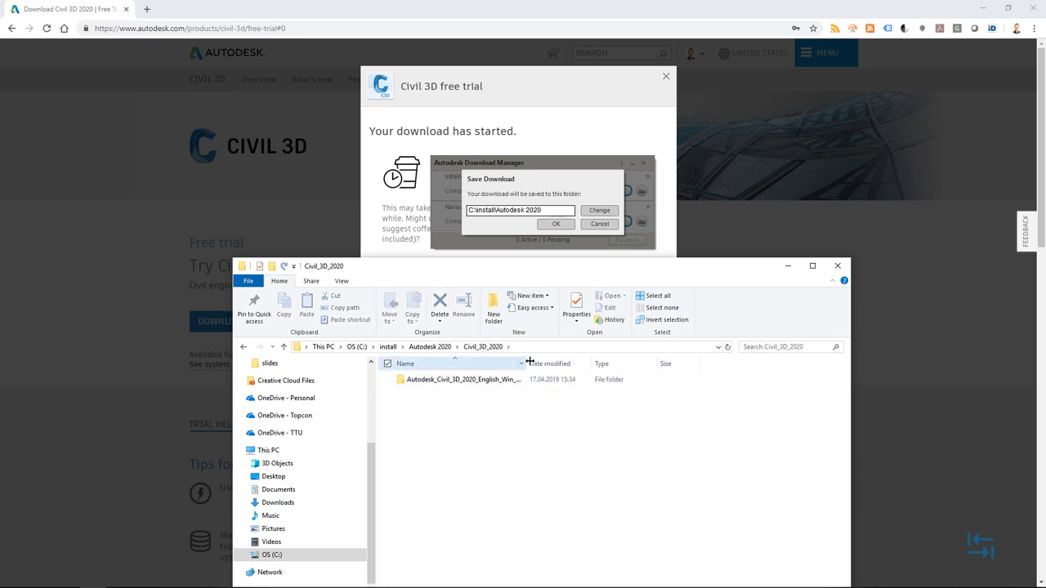
pyautogui.moveTo(530, 363); pyautogui.dragTo(595, 363)
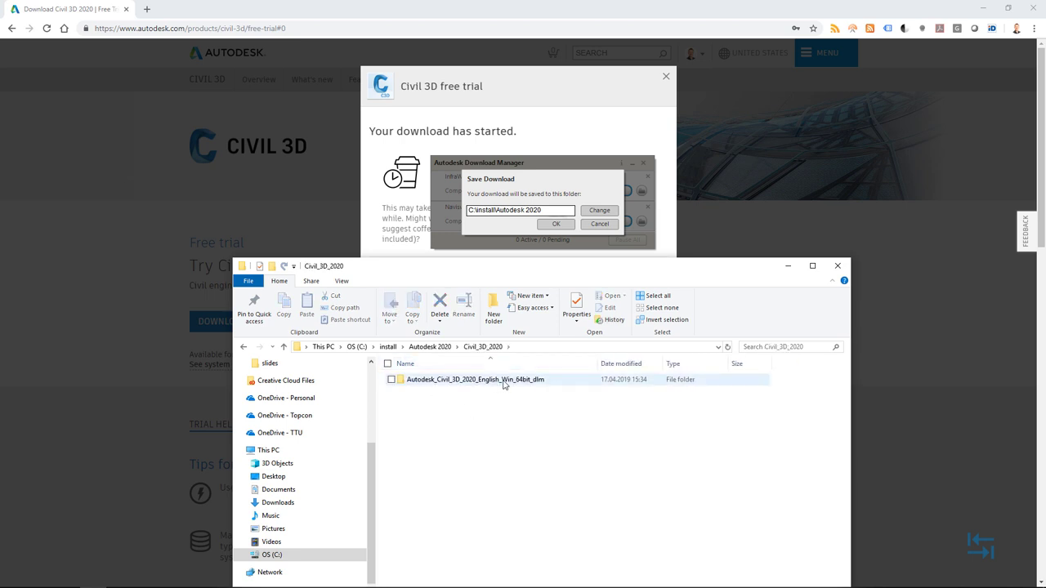
pyautogui.doubleClick(460, 381)
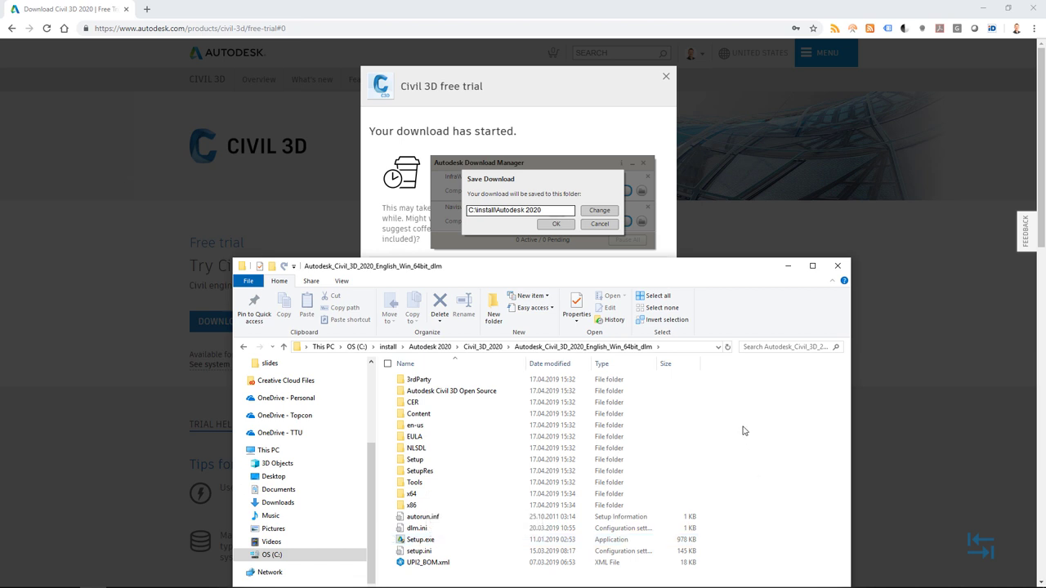
pyautogui.rightClick(654, 567)
pyautogui.click(678, 557)
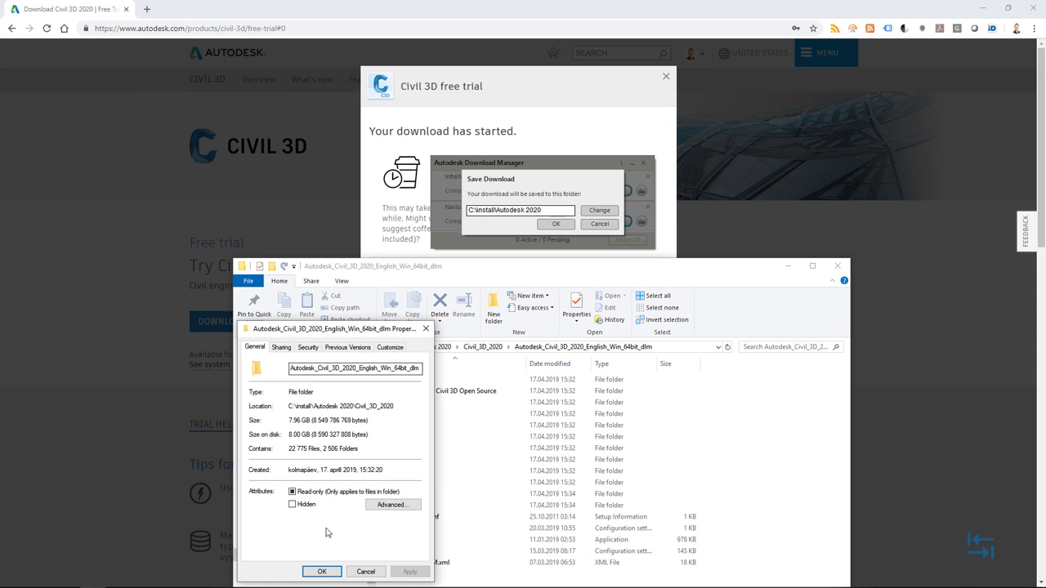
pyautogui.click(365, 571)
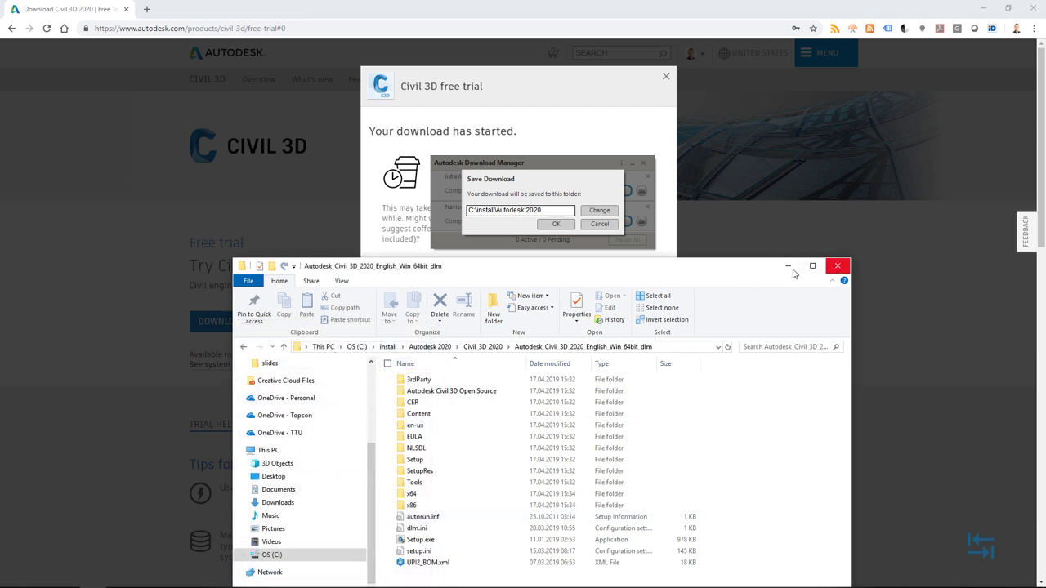
# Cancel the download folder prompt and close Download Manager and the free trial window.
pyautogui.click(556, 180)
pyautogui.click(599, 229)
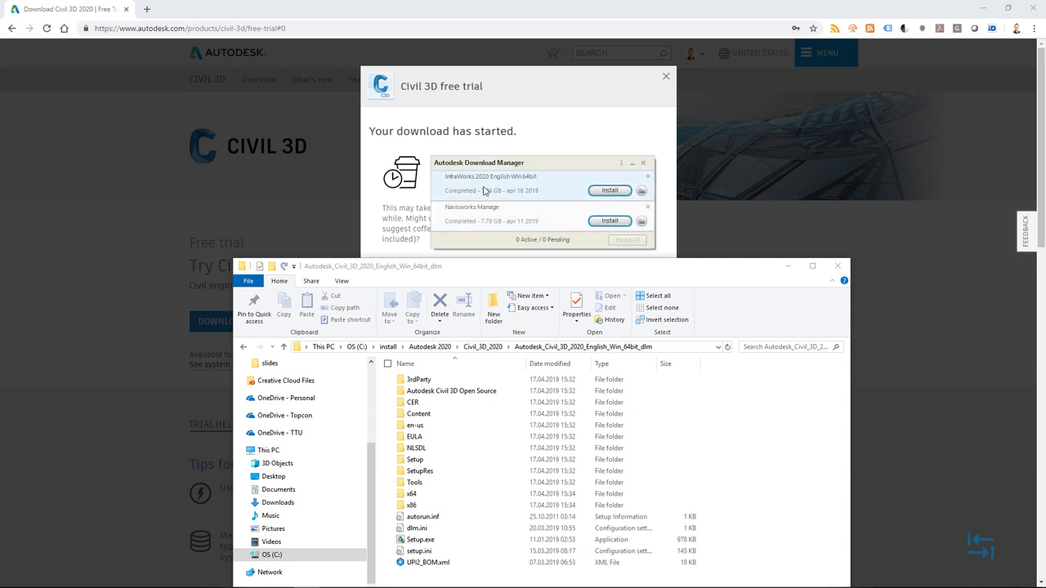
pyautogui.click(643, 163)
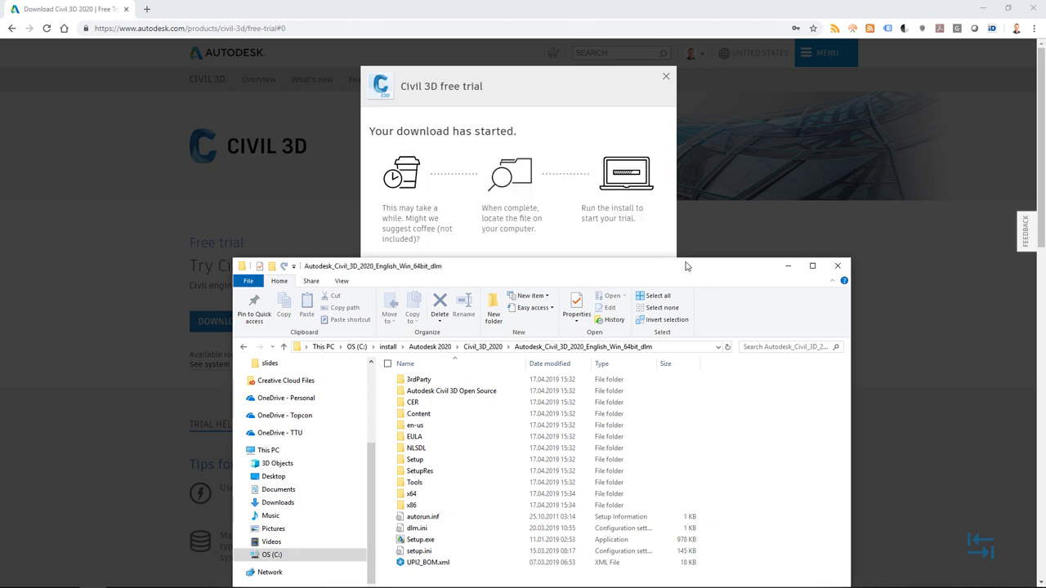
pyautogui.moveTo(766, 272); pyautogui.dragTo(789, 192)
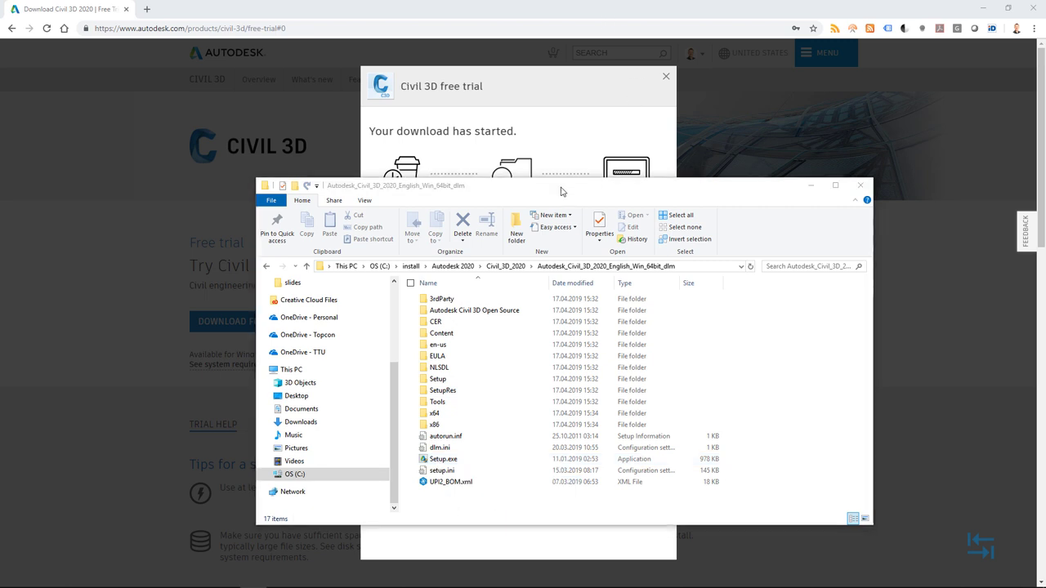
pyautogui.click(667, 79)
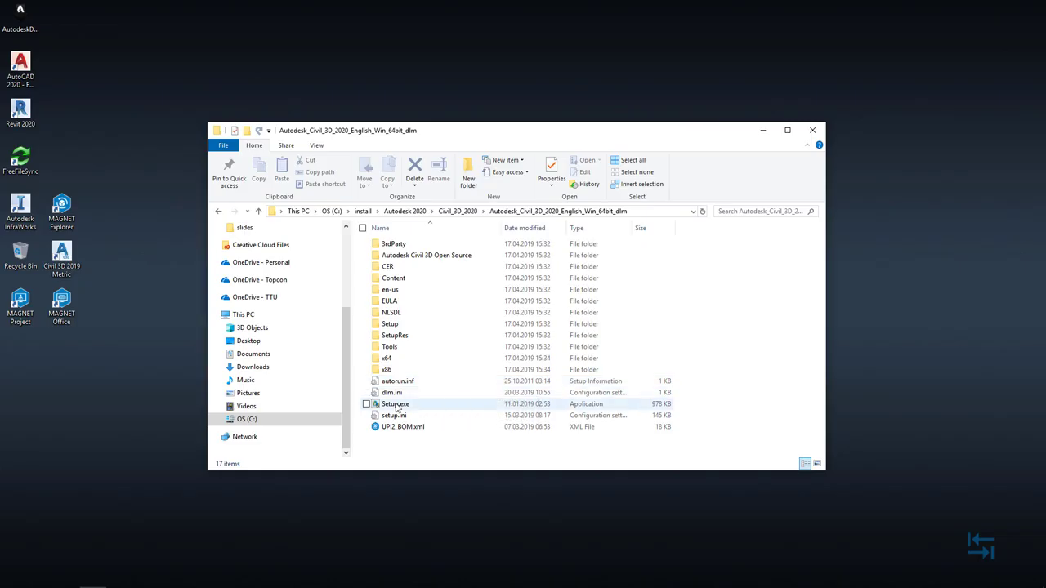
# Launch Setup.exe, preview Install Tools & Utilities, then return to the installer start page.
pyautogui.doubleClick(395, 405)
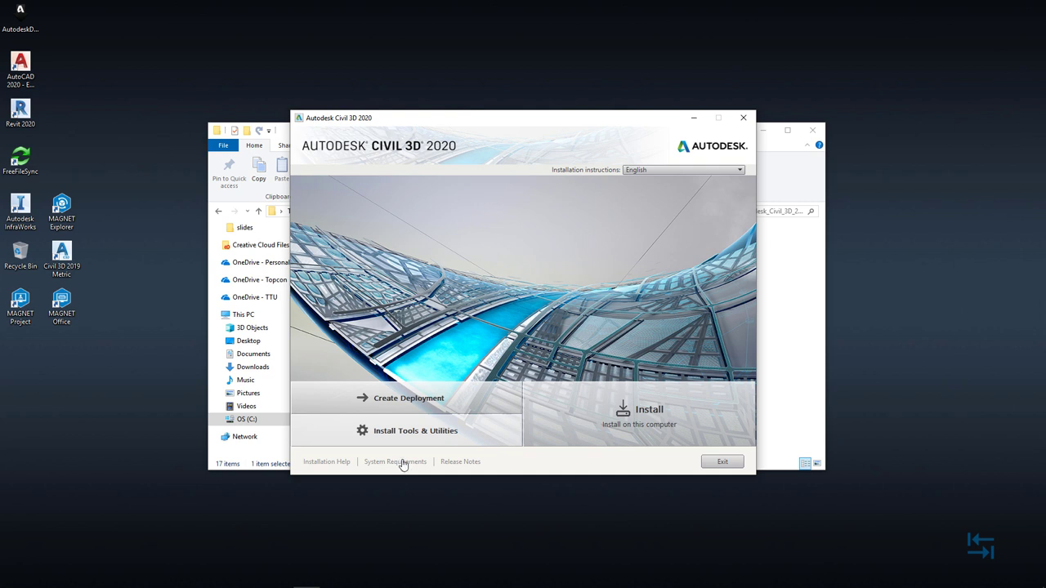
pyautogui.click(433, 430)
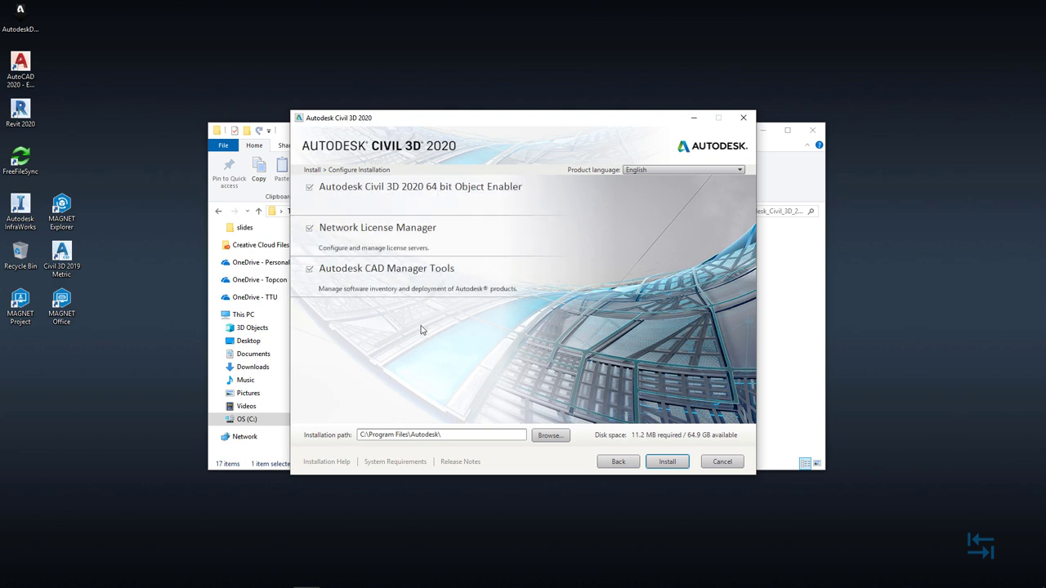
pyautogui.click(619, 463)
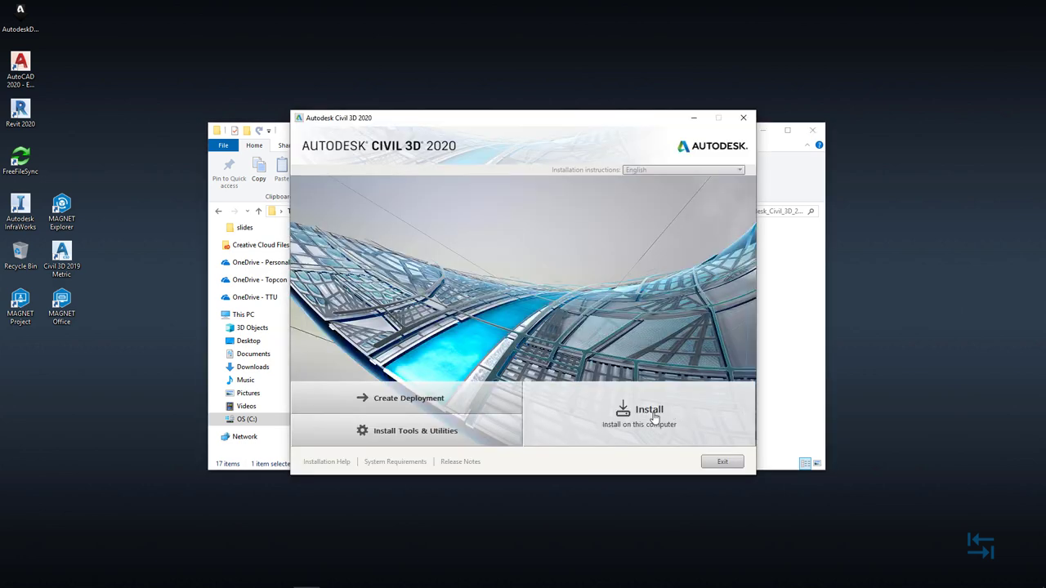
# Choose Install on this computer, accept the license agreement, and proceed to Configure Installation.
pyautogui.click(654, 417)
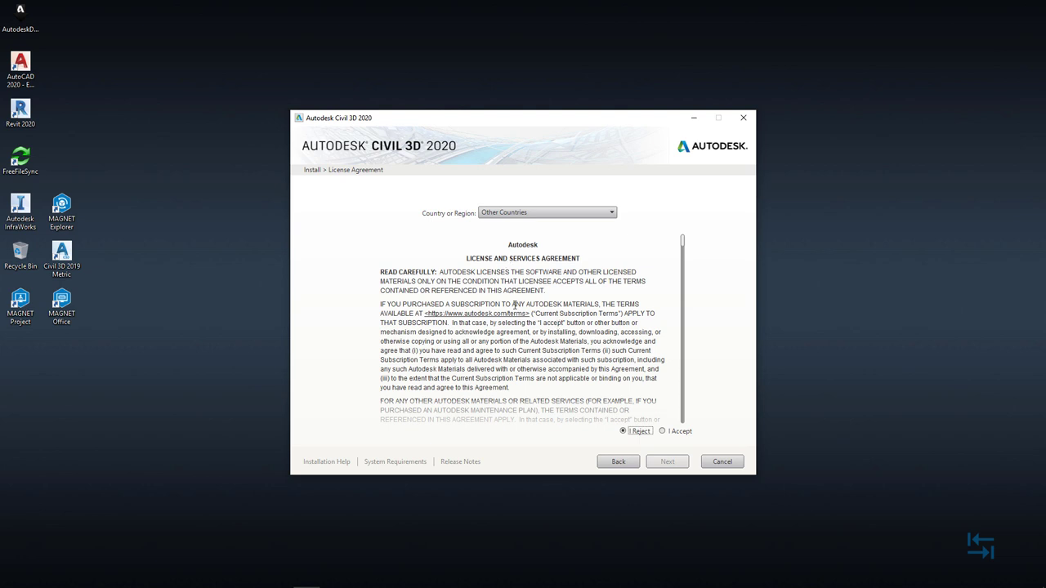
pyautogui.click(671, 432)
pyautogui.click(668, 462)
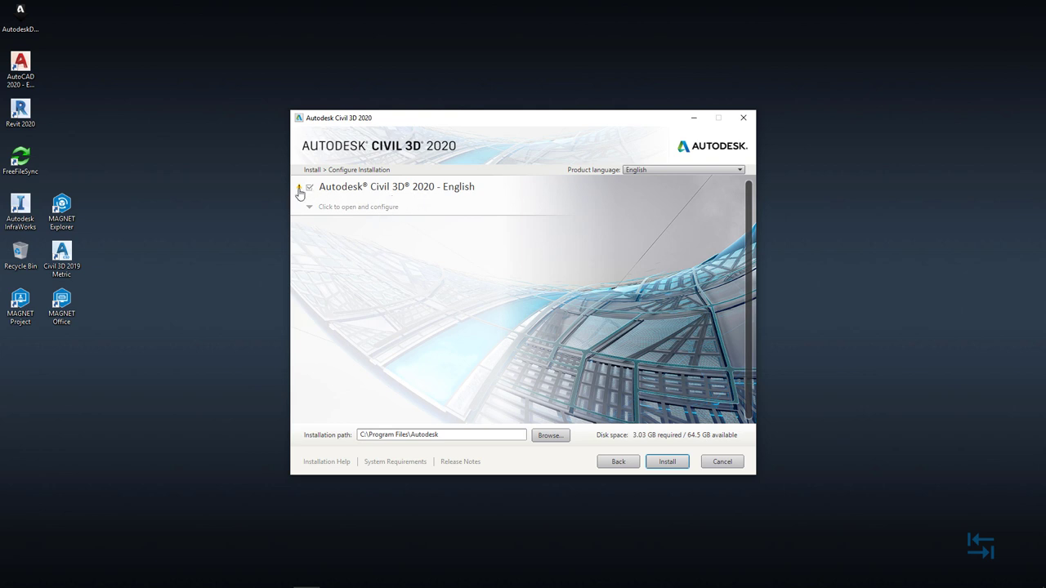
pyautogui.moveTo(300, 191)
pyautogui.click(424, 190)
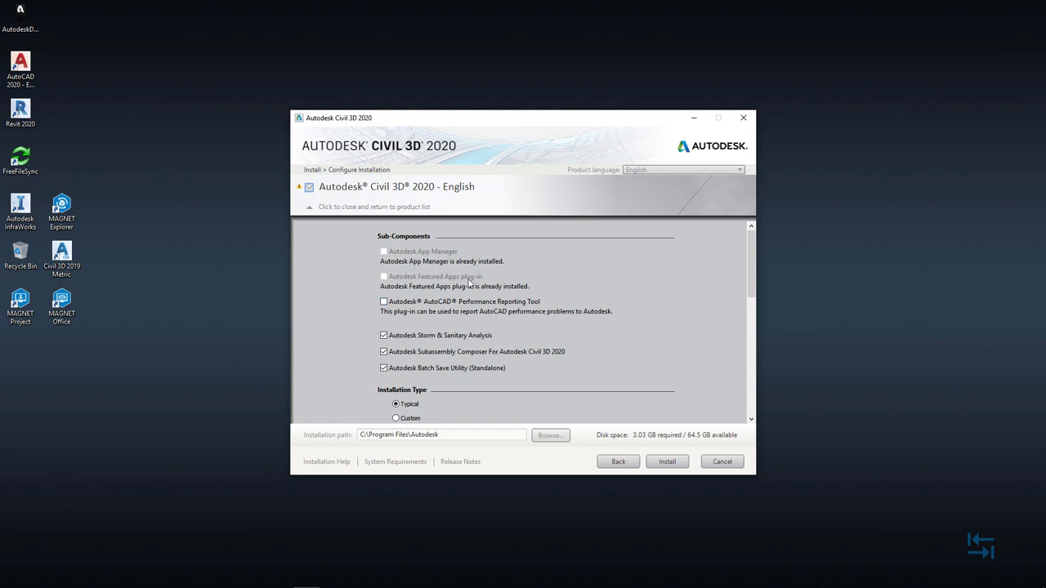
pyautogui.scroll(-2, 503, 324)
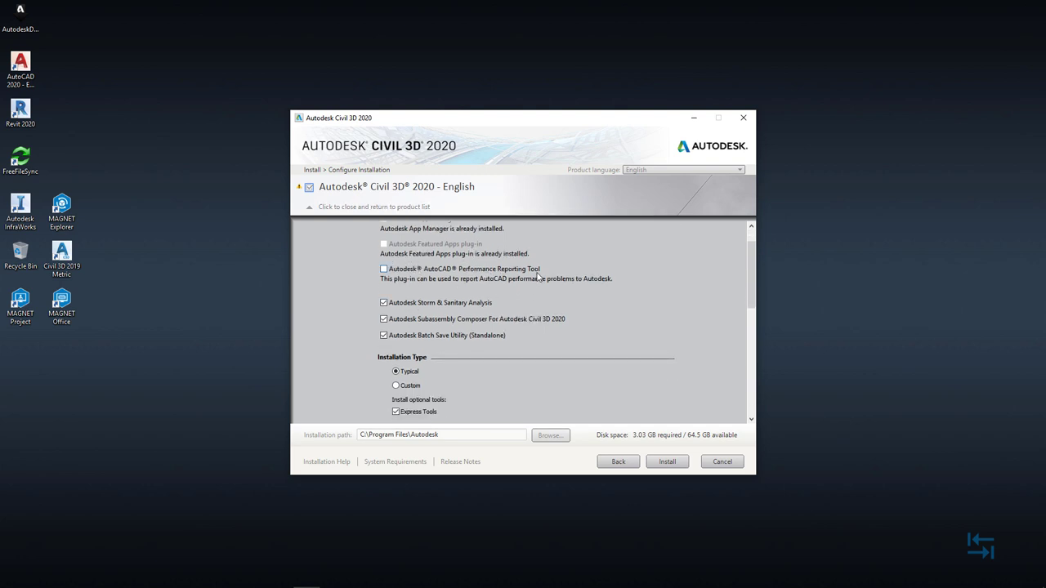
pyautogui.scroll(-1, 572, 311)
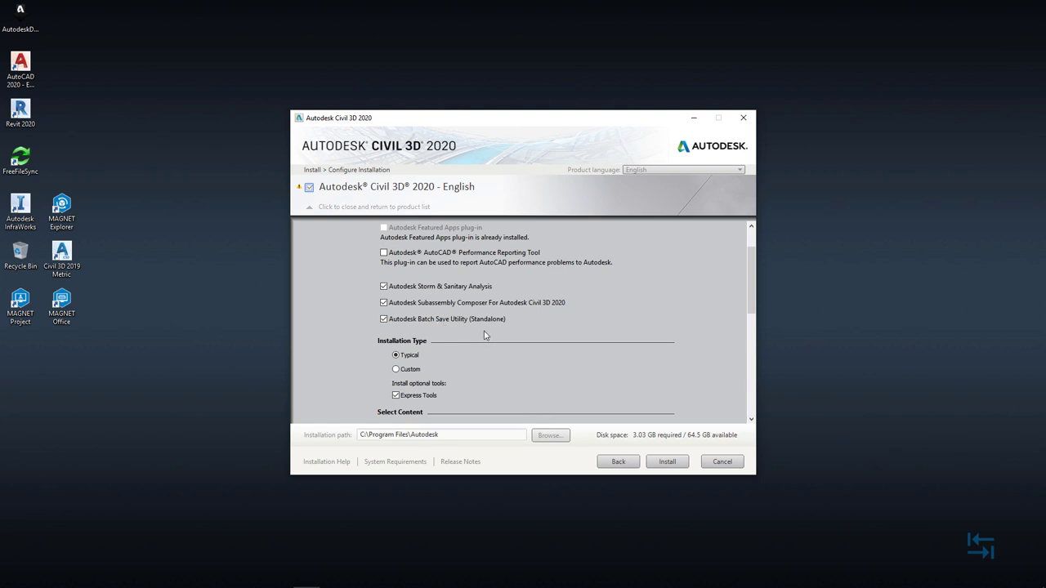
pyautogui.scroll(-1, 485, 335)
pyautogui.scroll(-2, 490, 334)
pyautogui.scroll(-1, 492, 331)
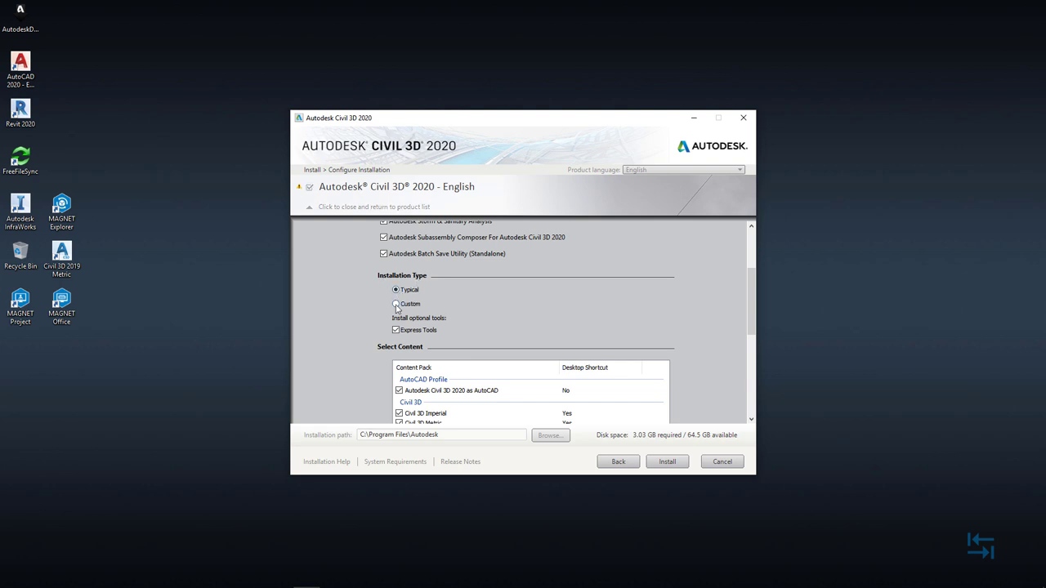
pyautogui.click(397, 304)
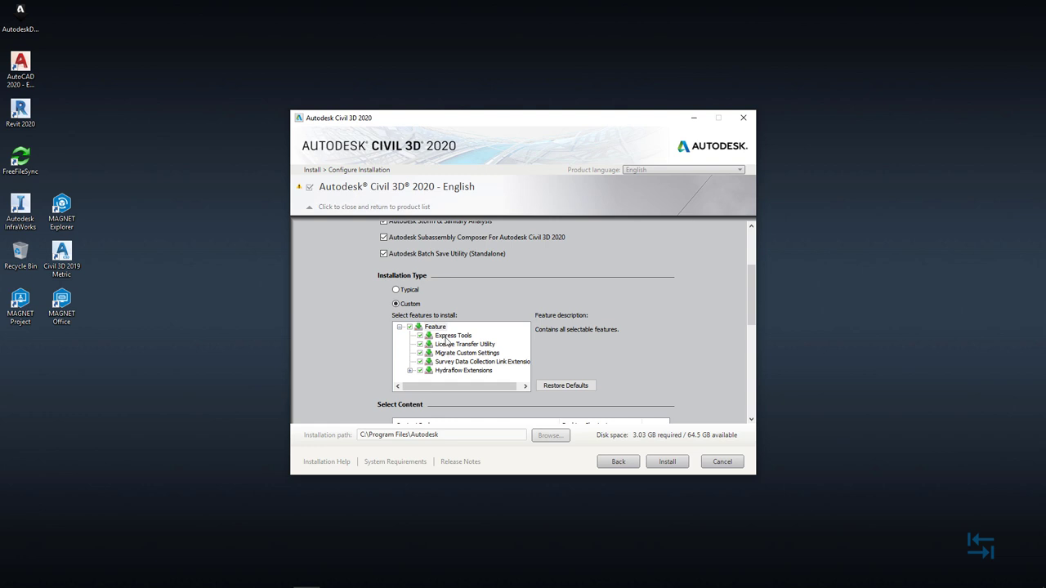
pyautogui.click(396, 289)
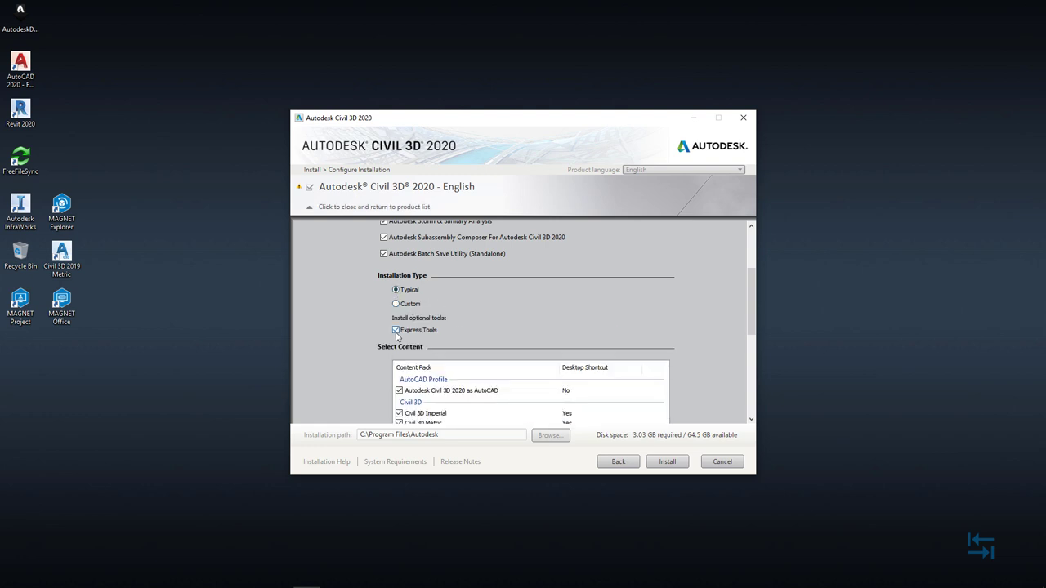
pyautogui.scroll(-1, 408, 342)
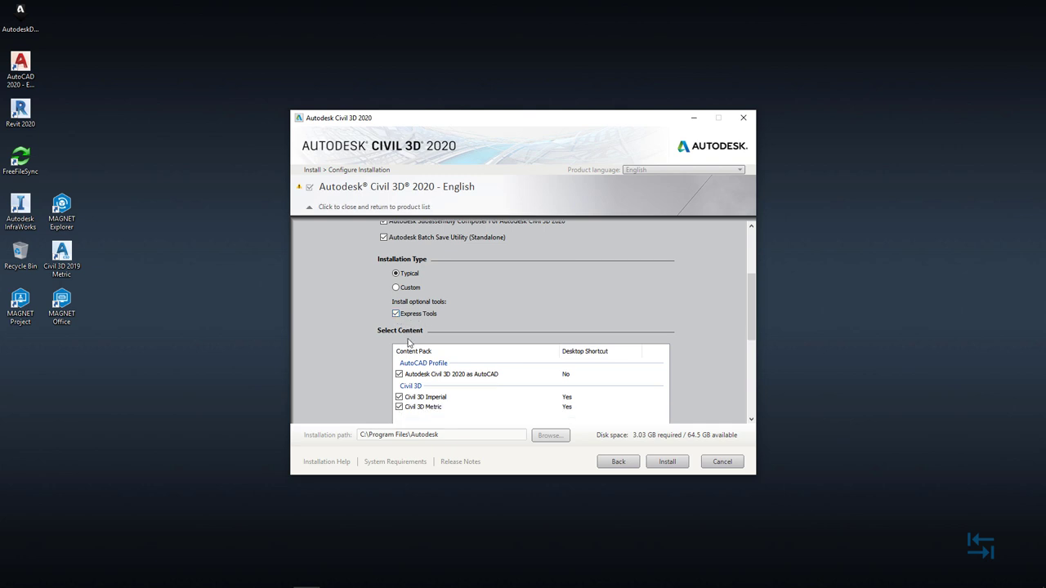
# Uncheck Civil 3D Imperial and set the Civil 3D as AutoCAD desktop shortcut to Yes.
pyautogui.scroll(-2, 408, 341)
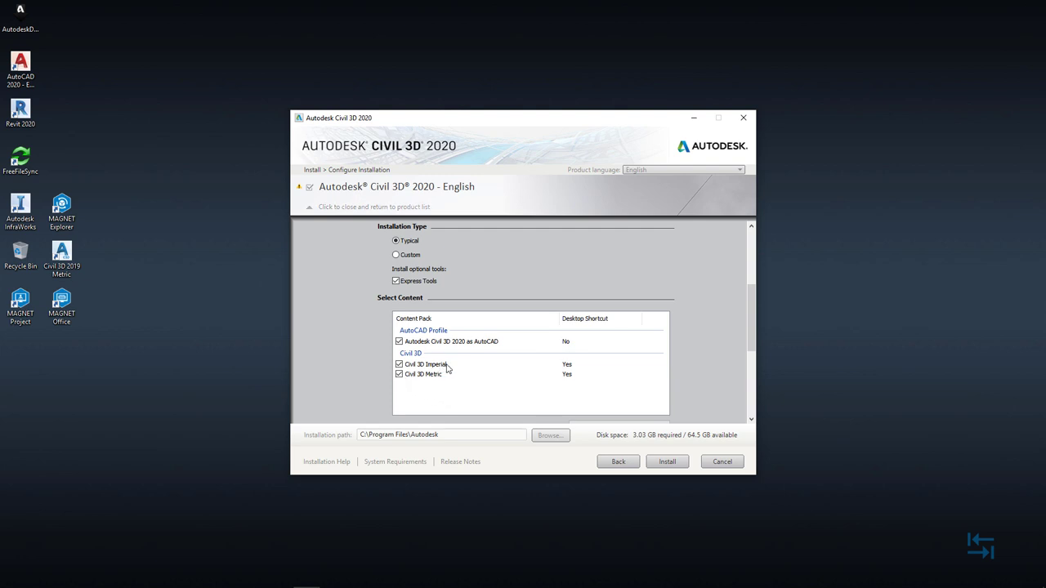
pyautogui.click(399, 364)
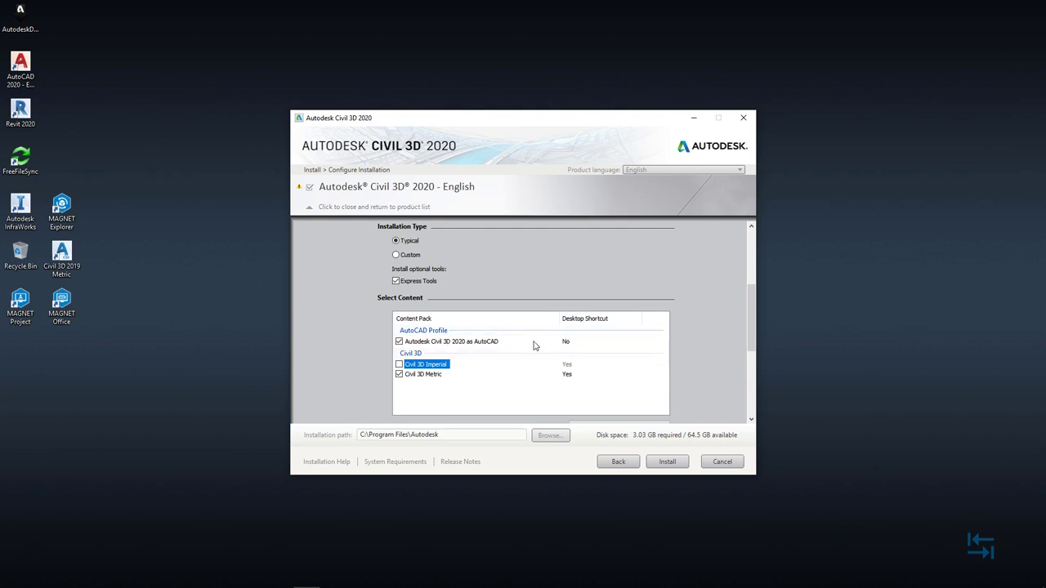
pyautogui.click(564, 344)
pyautogui.click(567, 344)
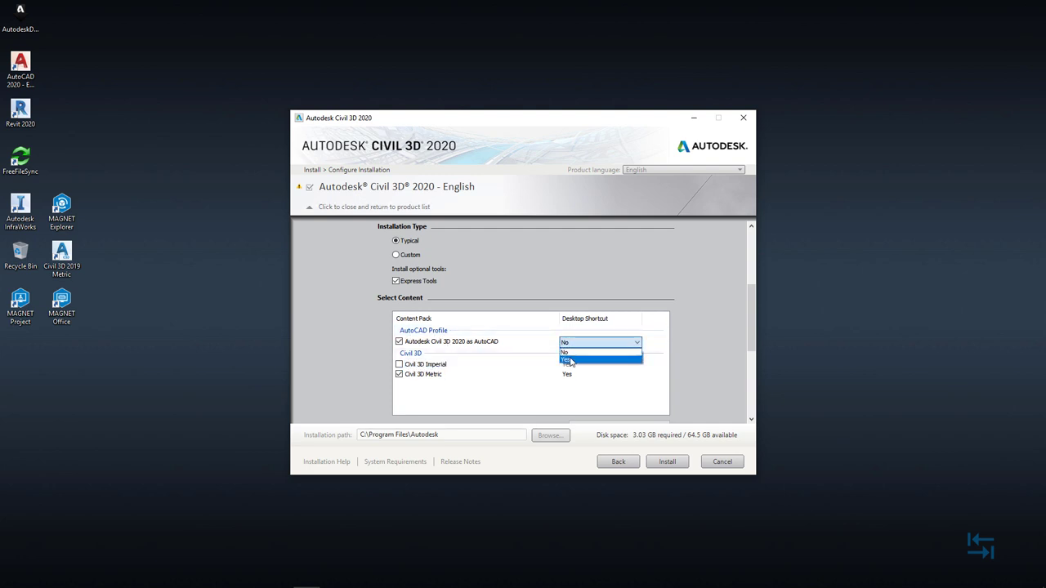
pyautogui.click(572, 360)
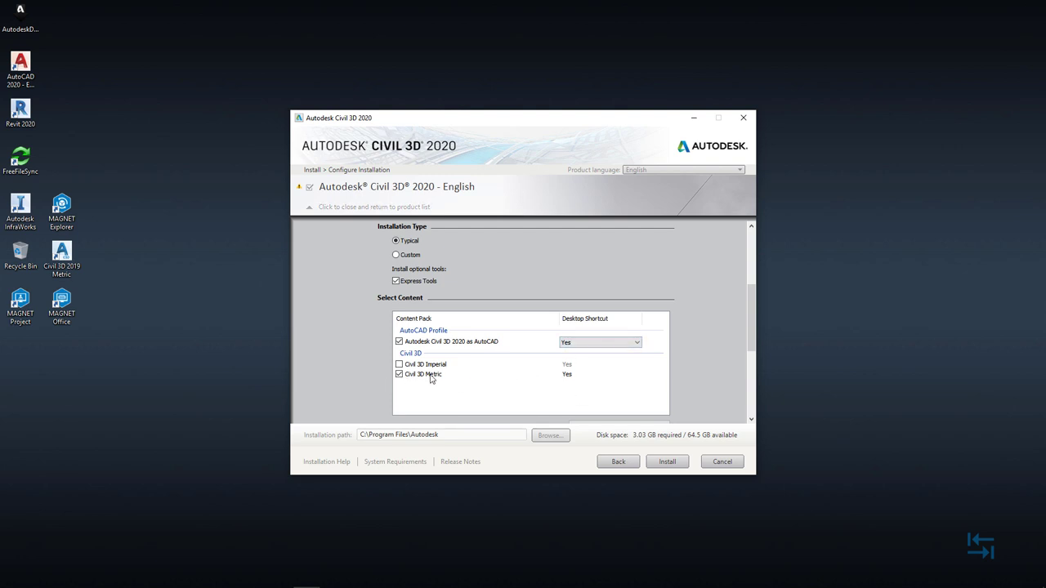
# Review the Configurable Folders list and collapse the configuration panel to the product overview.
pyautogui.scroll(-5, 417, 371)
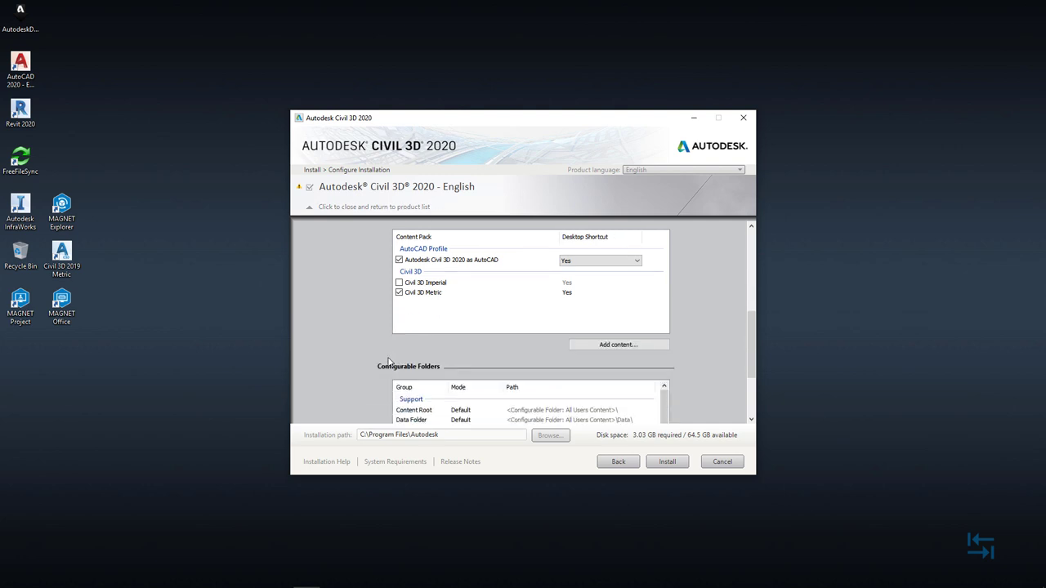
pyautogui.scroll(-3, 342, 319)
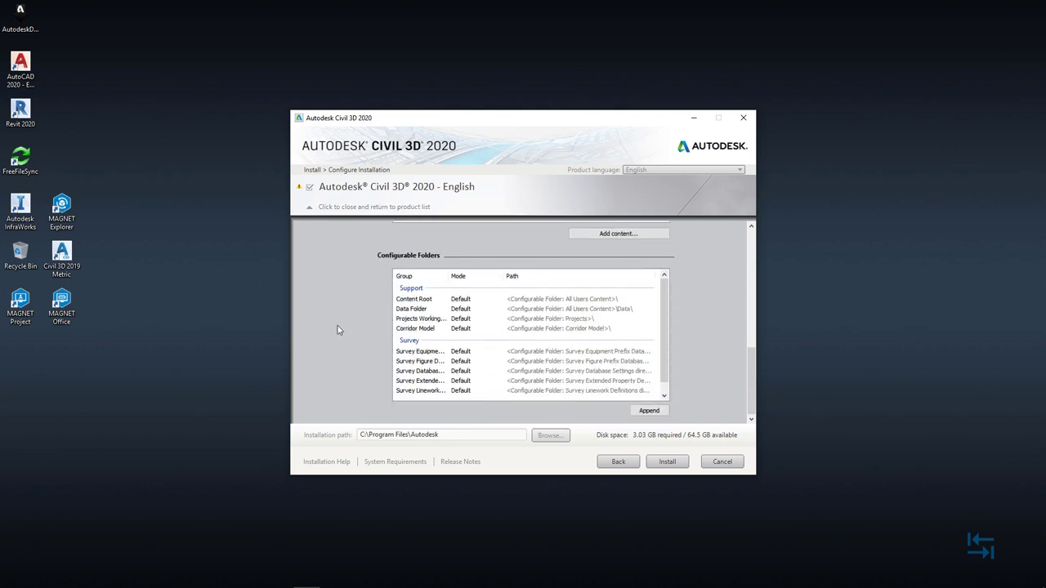
pyautogui.scroll(1, 339, 331)
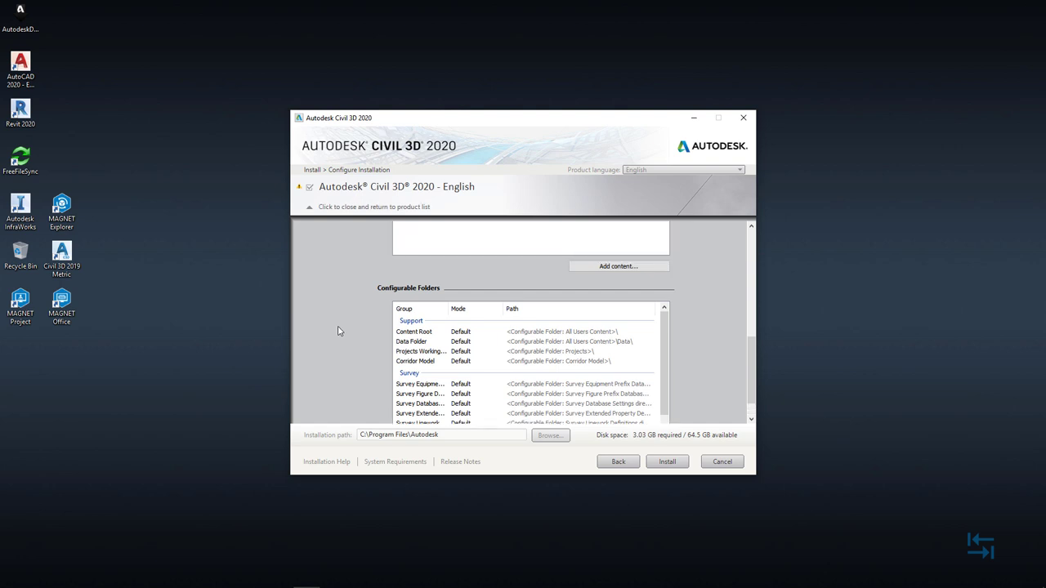
pyautogui.click(407, 194)
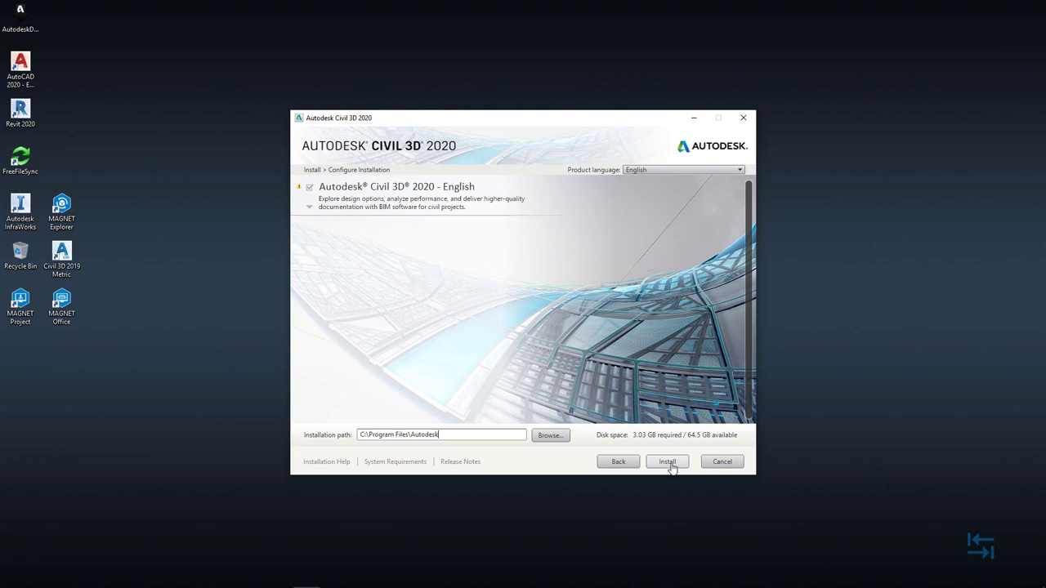
# Install Civil 3D 2020 English with its four companion products until installation completes.
pyautogui.click(670, 463)
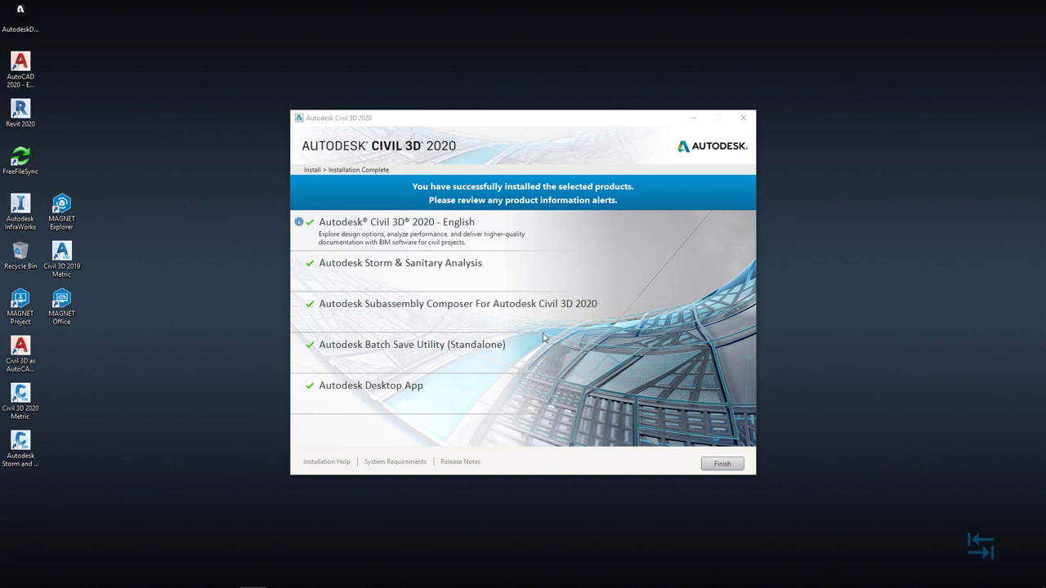
# Finish and close the installer, leaving the new Civil 3D 2020 shortcuts on the desktop.
pyautogui.click(720, 464)
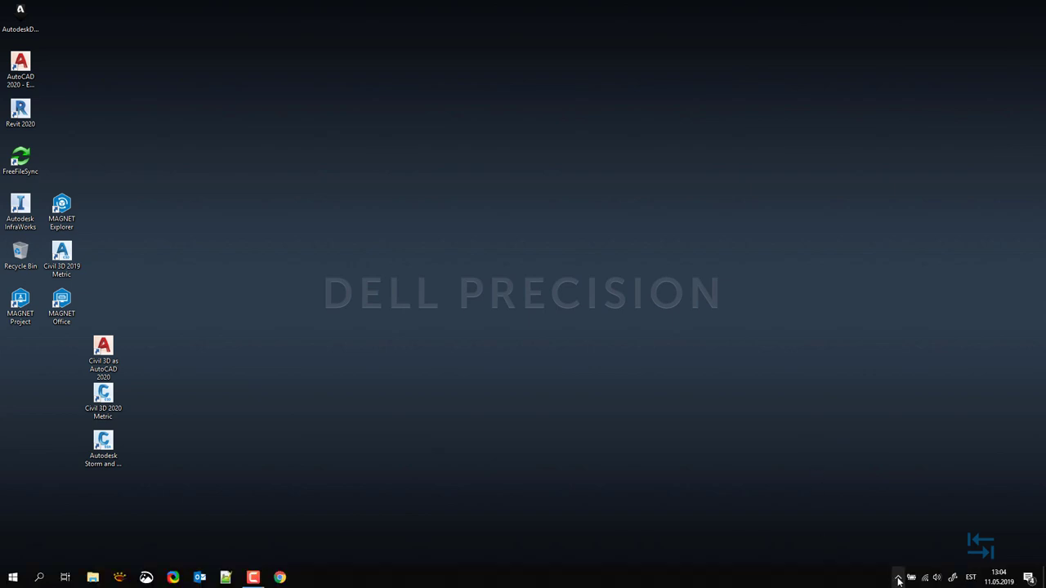
# Open the Autodesk Desktop App from the system tray and show My updates.
pyautogui.click(897, 577)
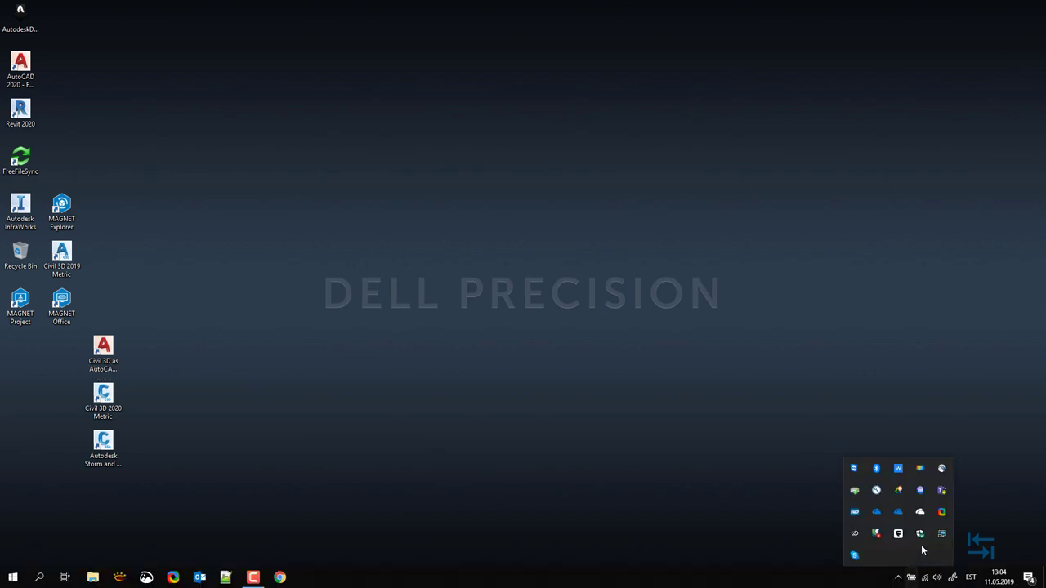
pyautogui.click(898, 491)
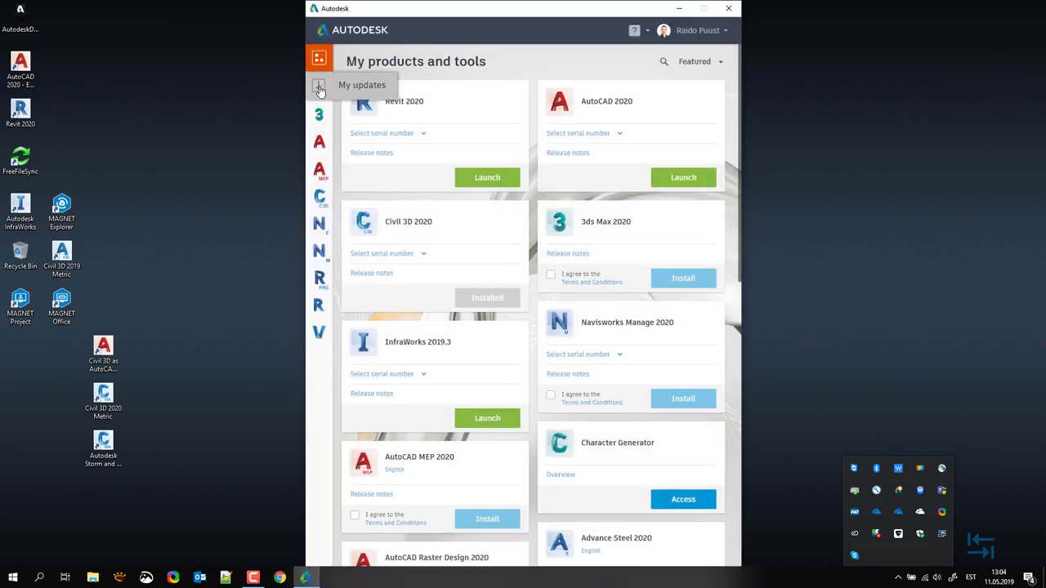
pyautogui.click(319, 87)
# Find Dynamo for Autodesk Civil 3D 2020 in the updates list and start its update.
pyautogui.scroll(-2, 591, 309)
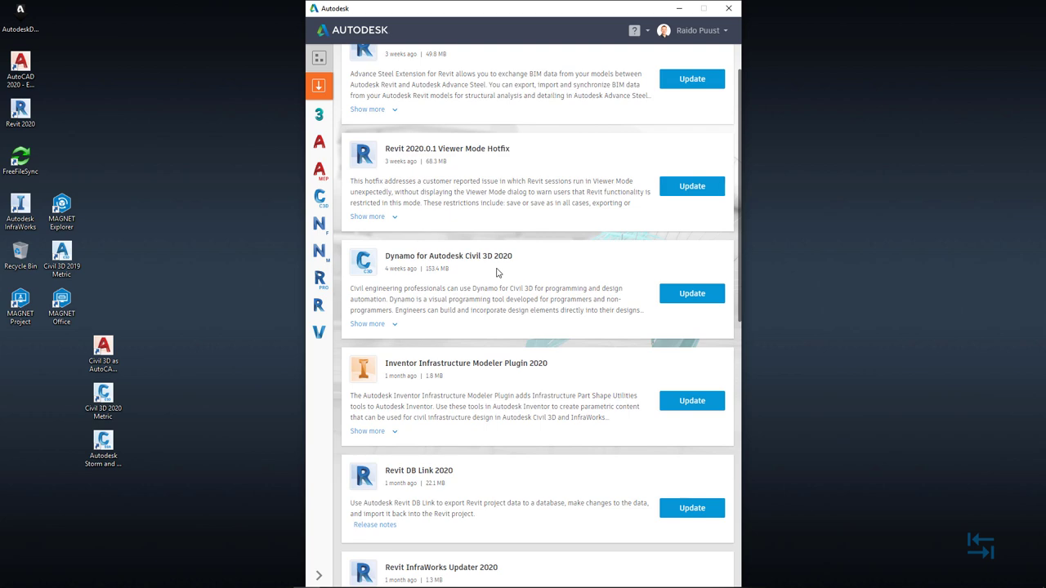
pyautogui.scroll(-3, 497, 272)
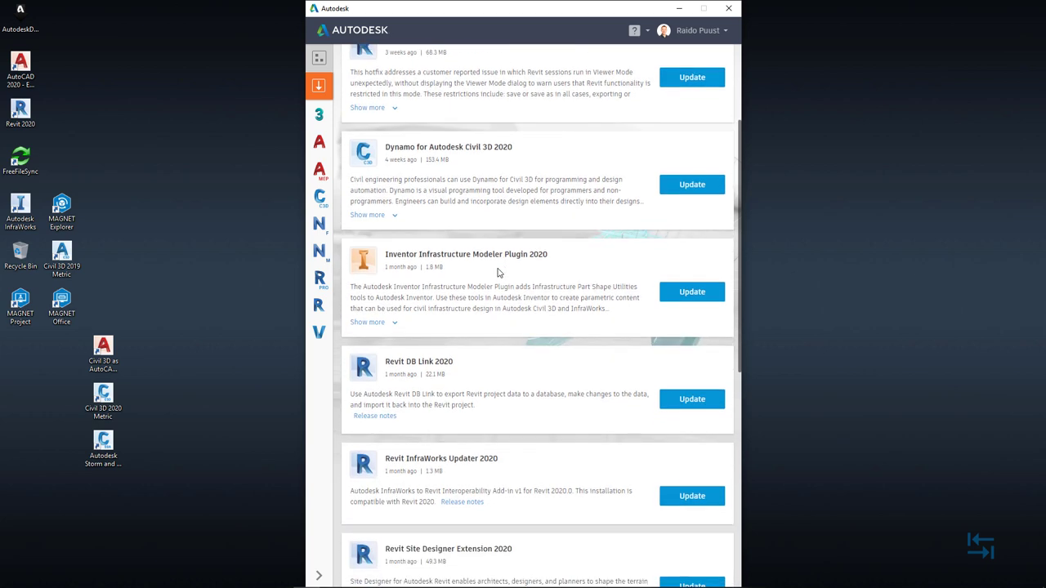
pyautogui.scroll(-4, 497, 272)
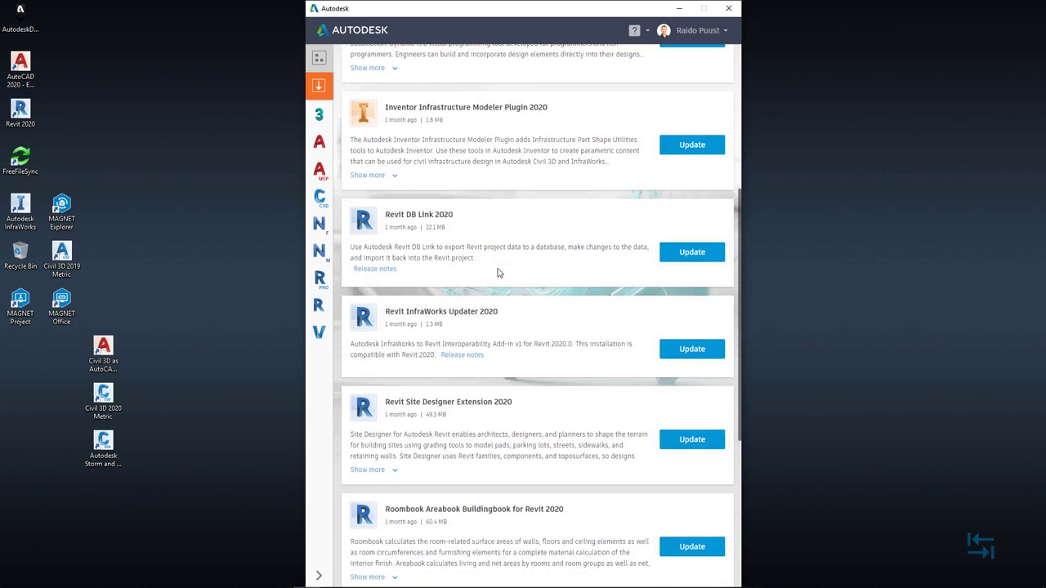
pyautogui.scroll(-3, 499, 272)
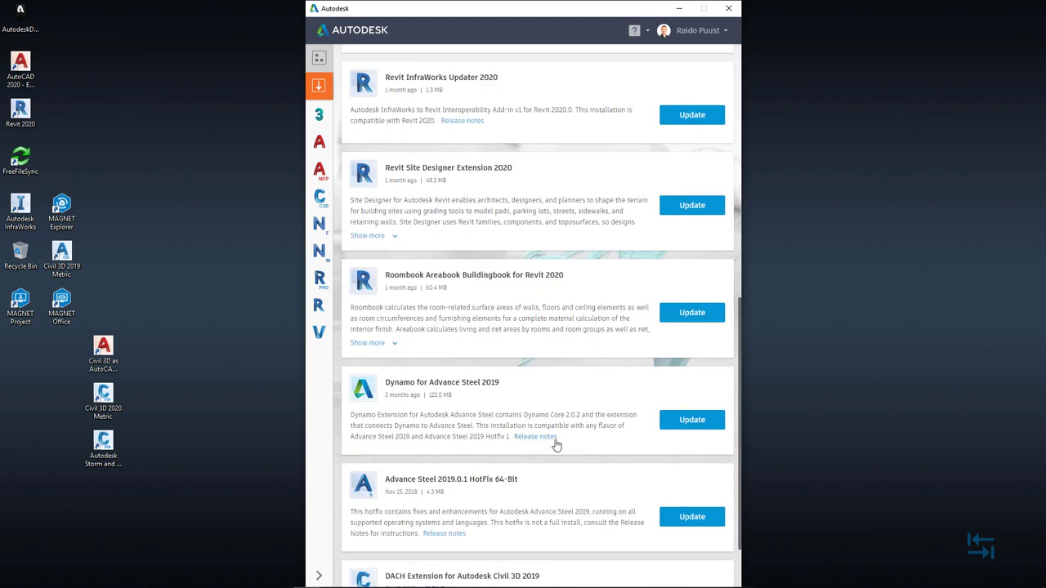
pyautogui.scroll(2, 570, 362)
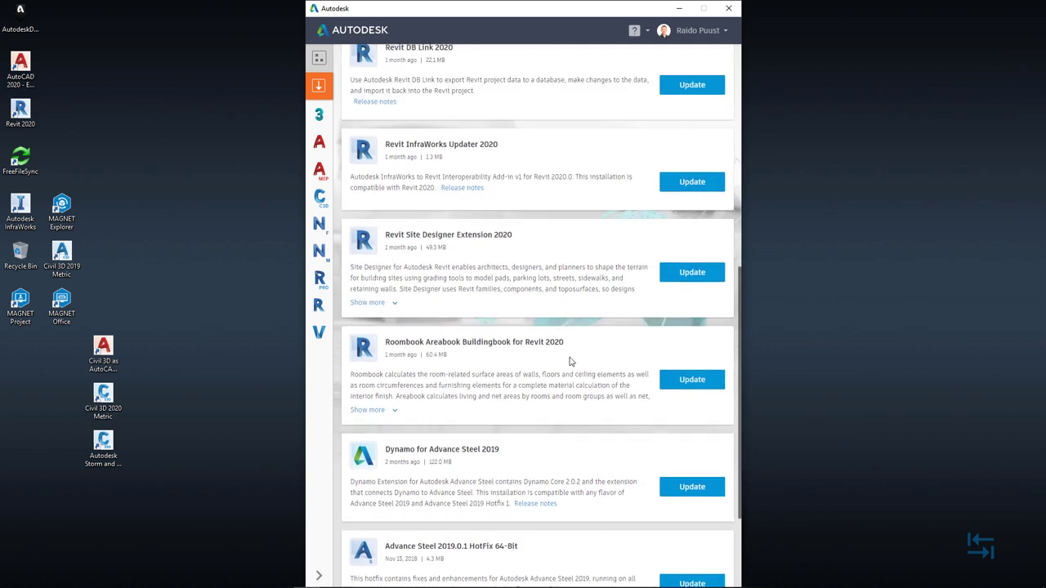
pyautogui.scroll(-3, 569, 362)
pyautogui.scroll(5, 570, 362)
pyautogui.scroll(3, 569, 362)
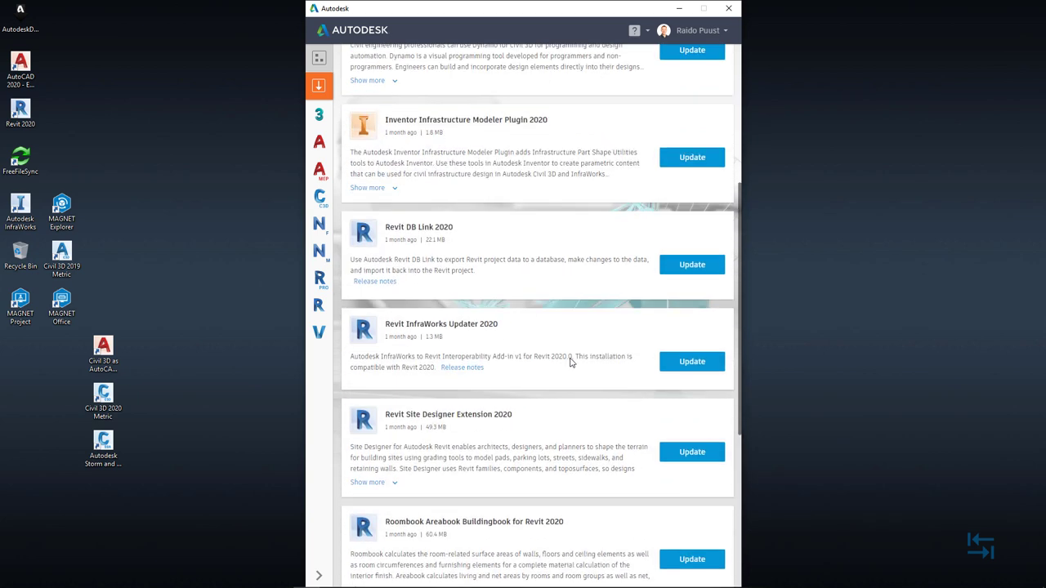
pyautogui.scroll(4, 570, 362)
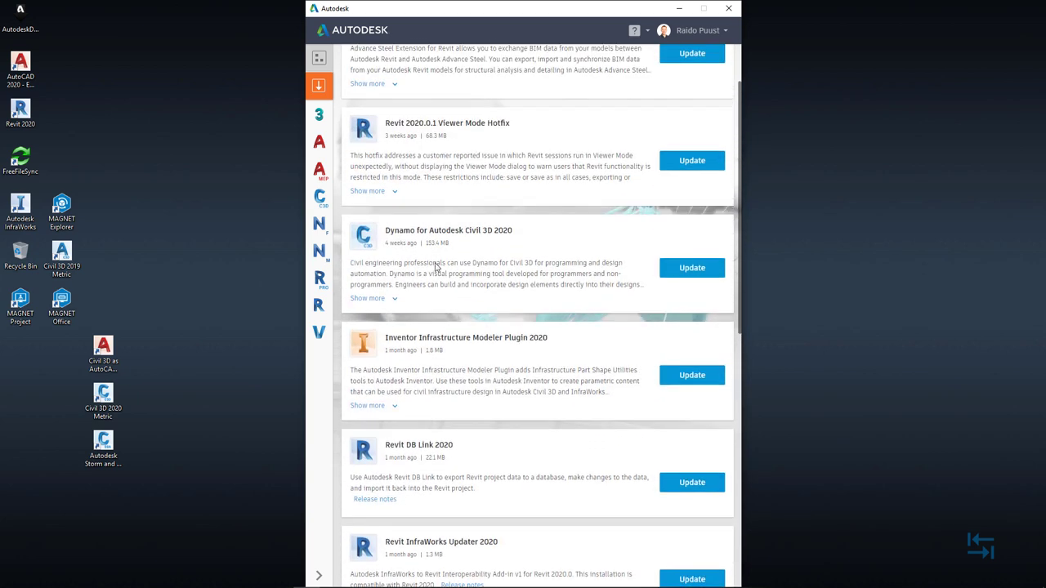
pyautogui.scroll(2, 461, 269)
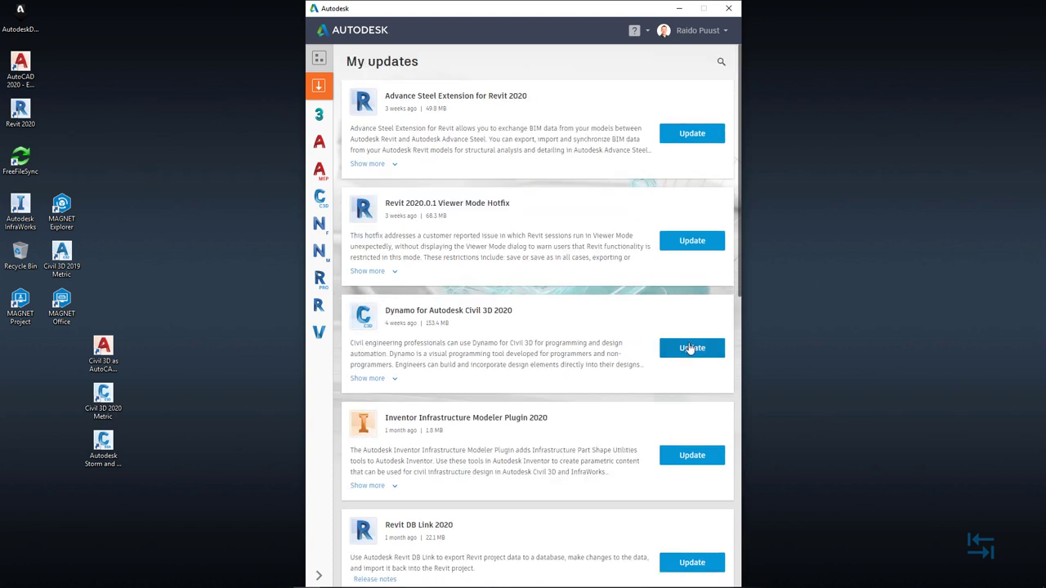
pyautogui.click(655, 353)
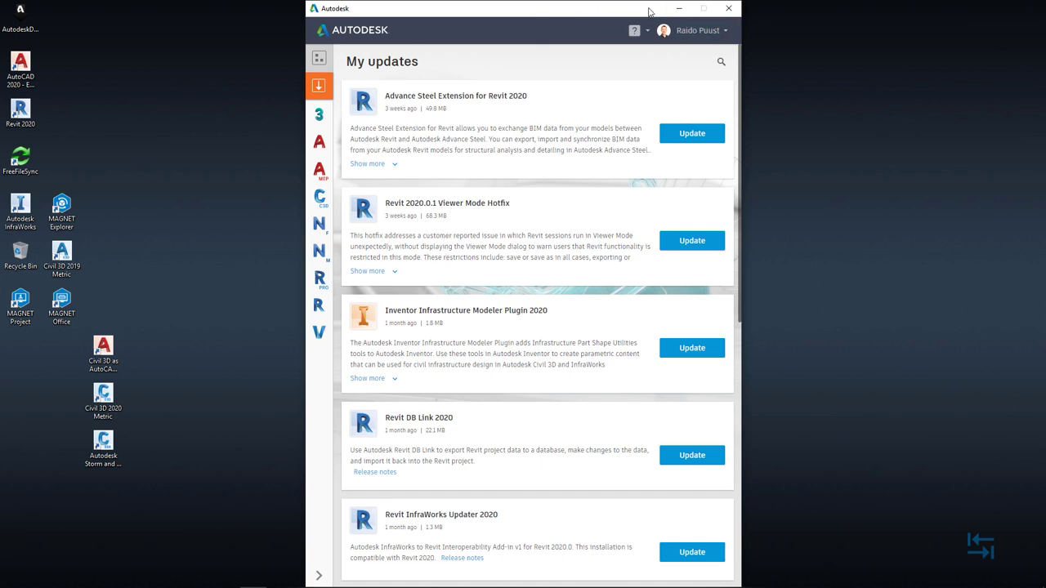
# Close the Desktop App and launch Civil 3D 2020 Metric from its desktop shortcut.
pyautogui.click(728, 8)
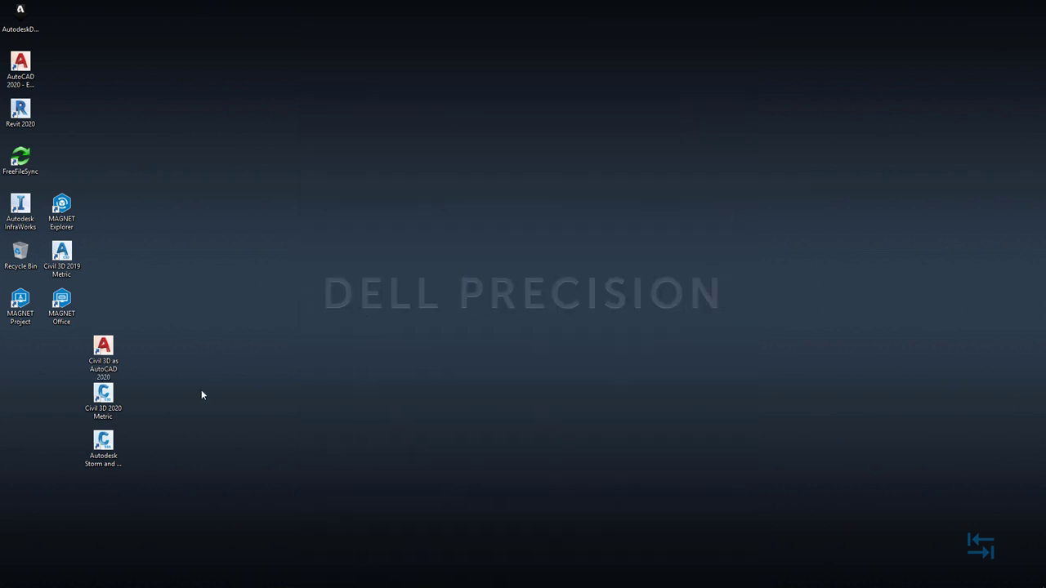
pyautogui.doubleClick(102, 398)
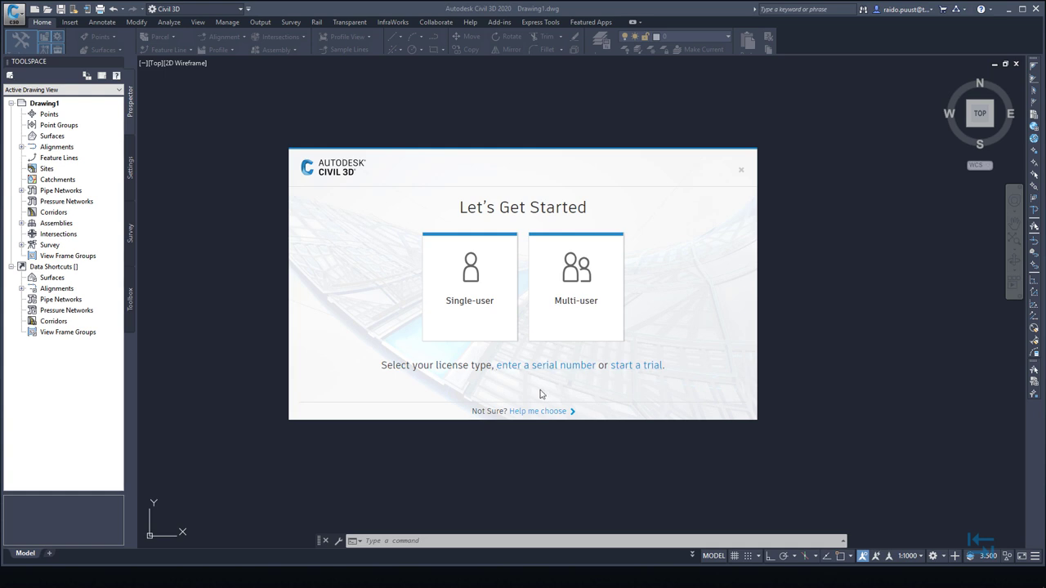
# Start the single-user Civil 3D trial, dismiss its welcome message, and close Drawing1.
pyautogui.click(474, 276)
pyautogui.click(625, 365)
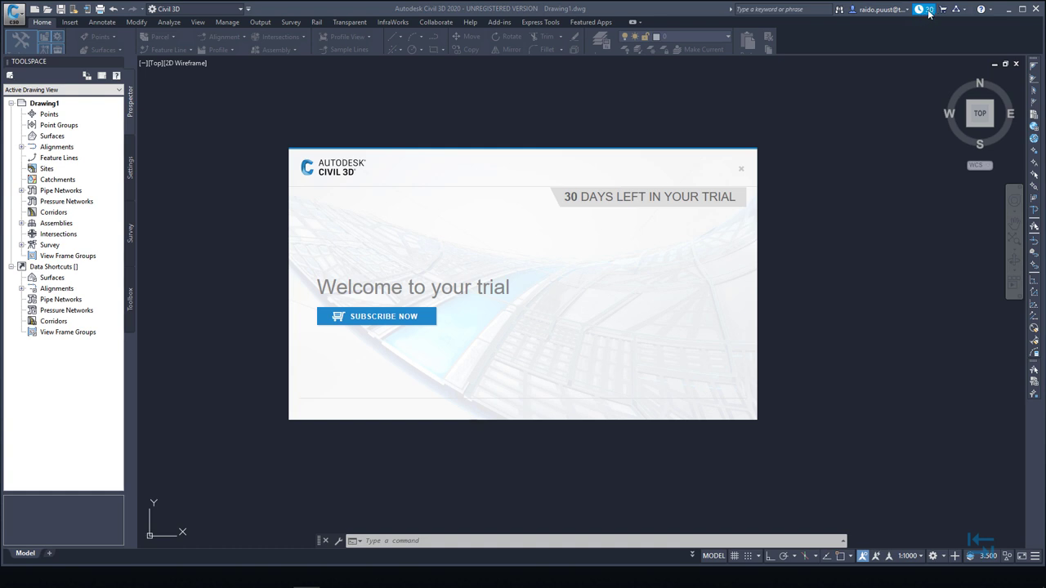
pyautogui.click(743, 173)
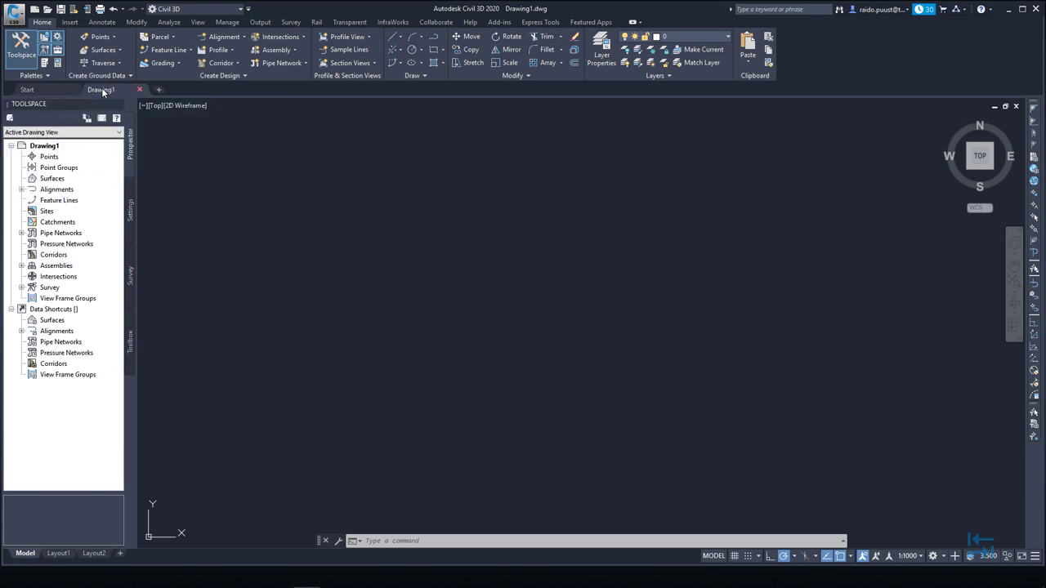
pyautogui.click(139, 90)
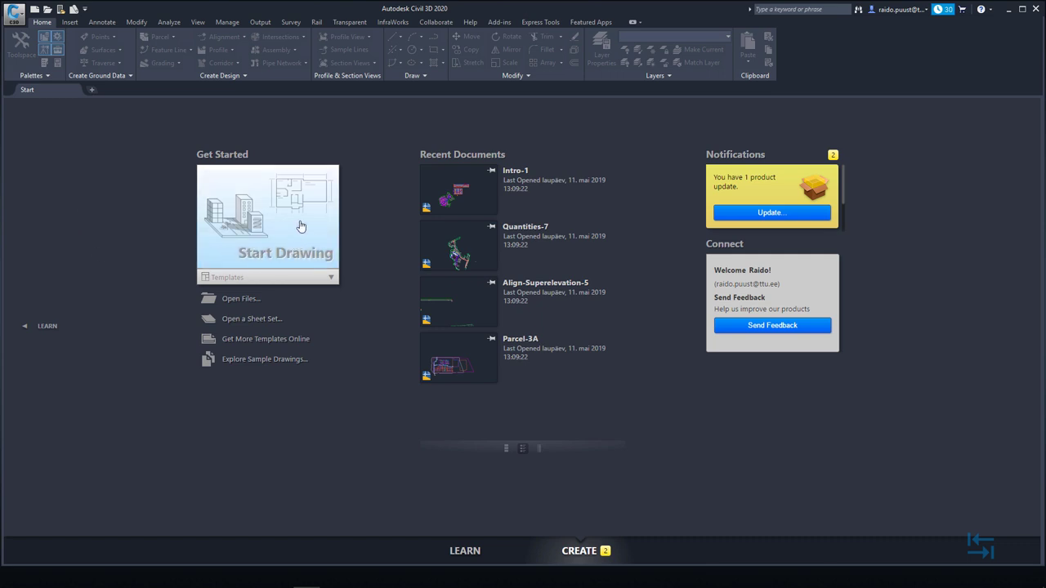
# Start a new drawing and select the _Autodesk Civil 3D (Metric) NCS.dwt template.
pyautogui.click(331, 277)
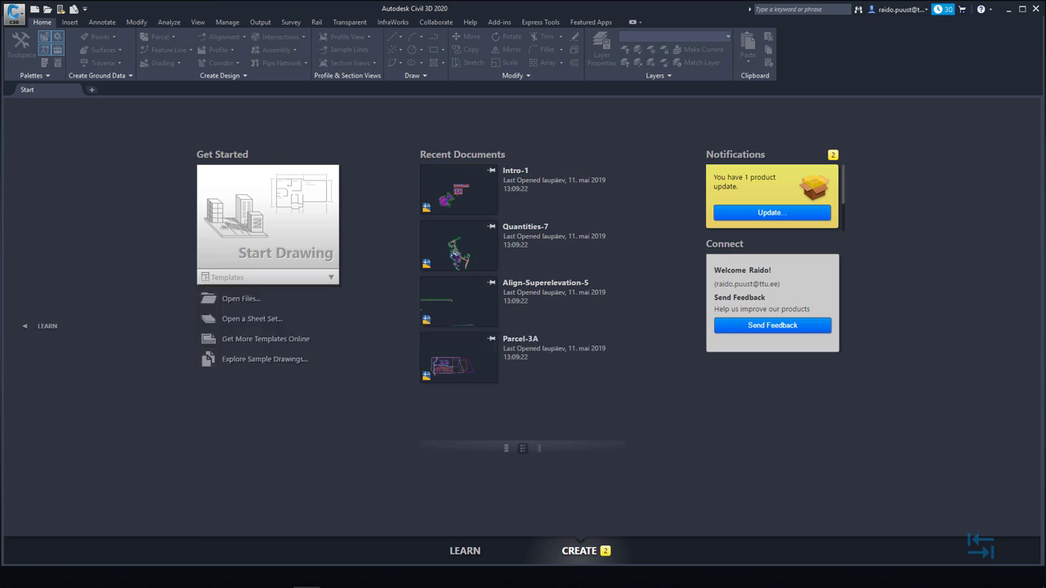
pyautogui.click(15, 15)
pyautogui.click(26, 78)
pyautogui.click(493, 261)
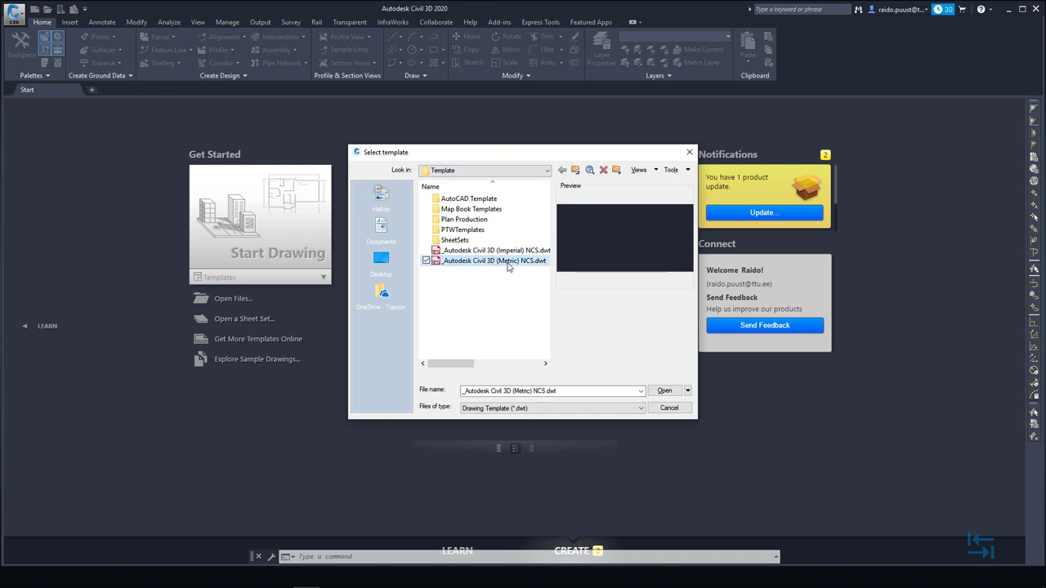
# Create Drawing2 from the _Autodesk Civil 3D (Metric) NCS.dwt template.
pyautogui.click(665, 392)
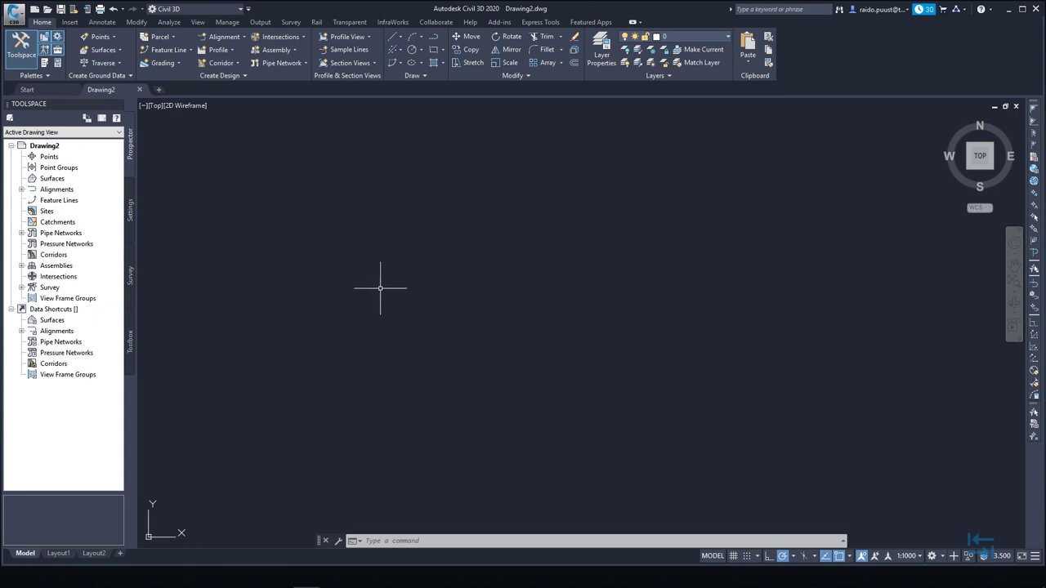
pyautogui.click(237, 12)
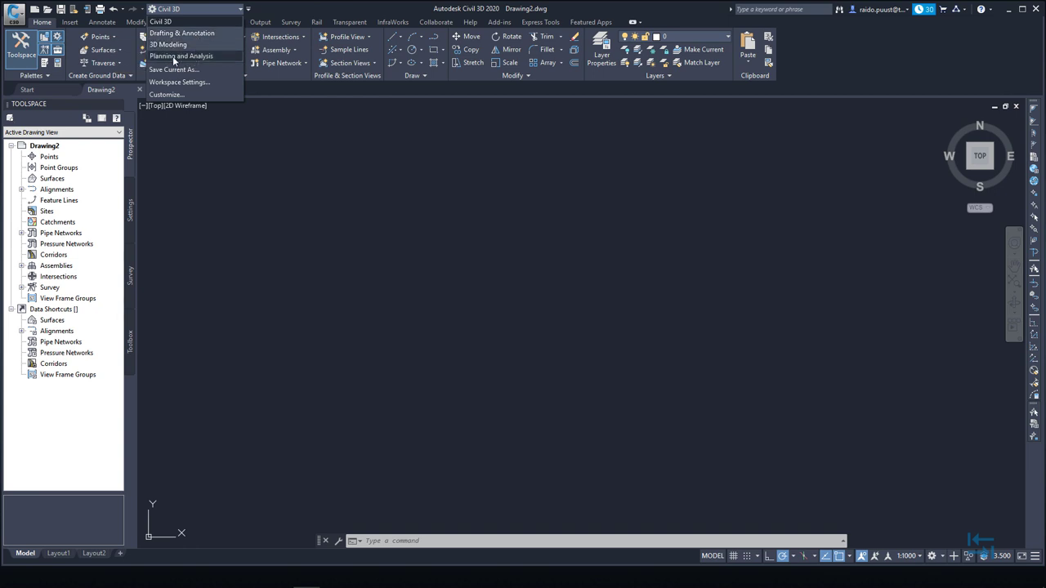
pyautogui.click(178, 56)
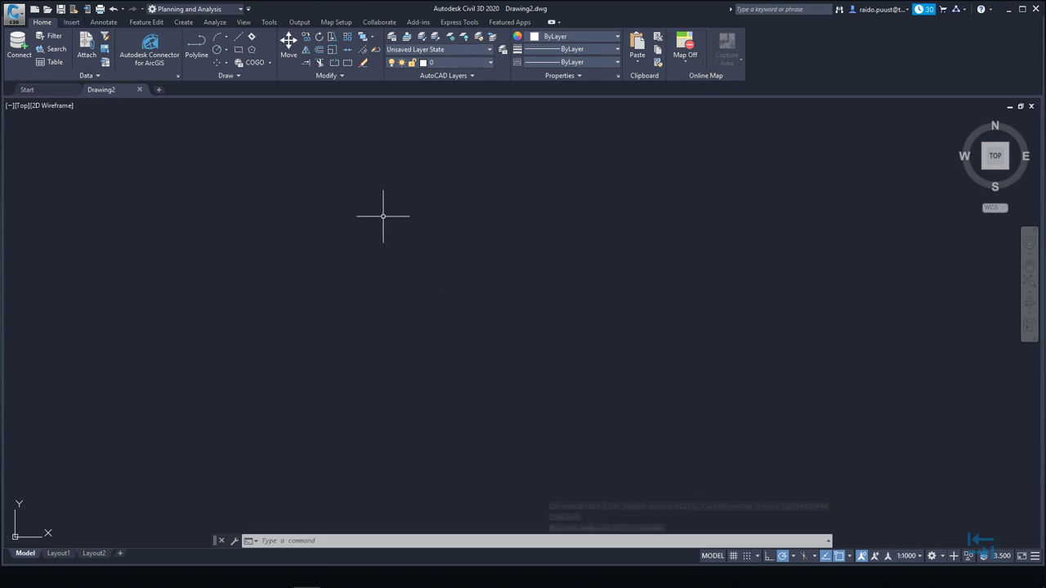
pyautogui.click(214, 9)
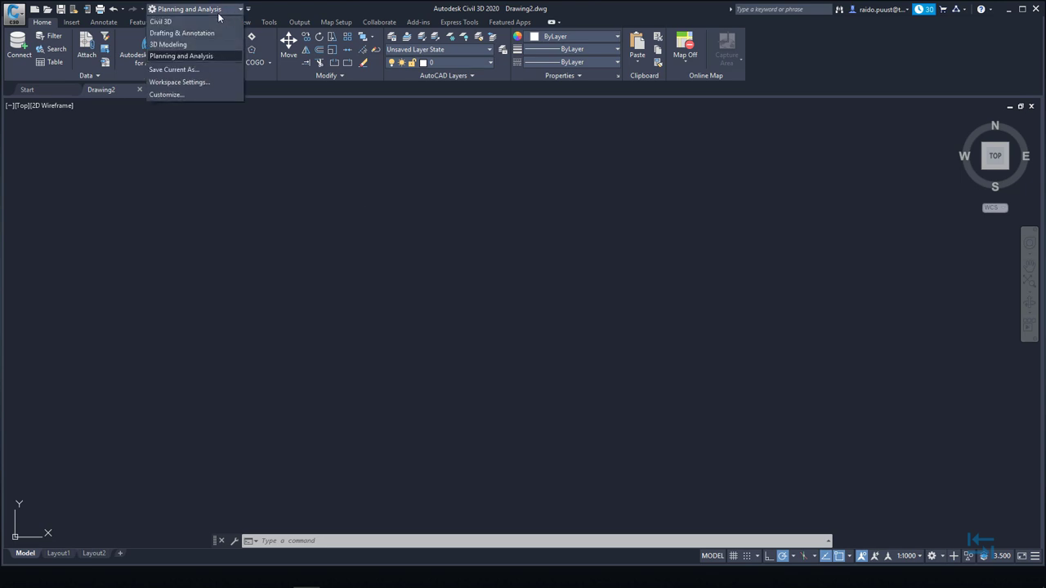
pyautogui.click(182, 35)
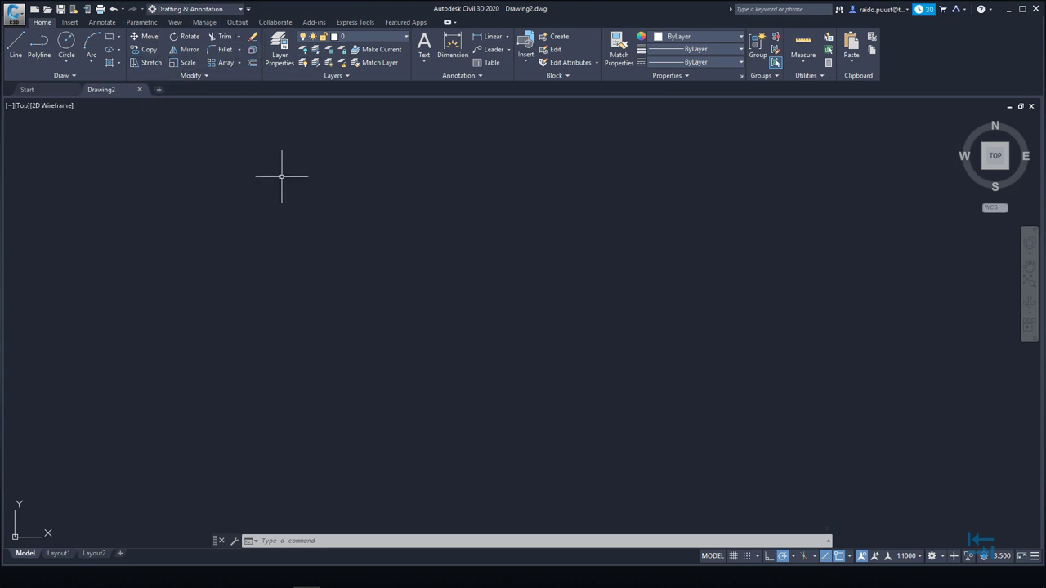
pyautogui.click(198, 14)
pyautogui.click(172, 47)
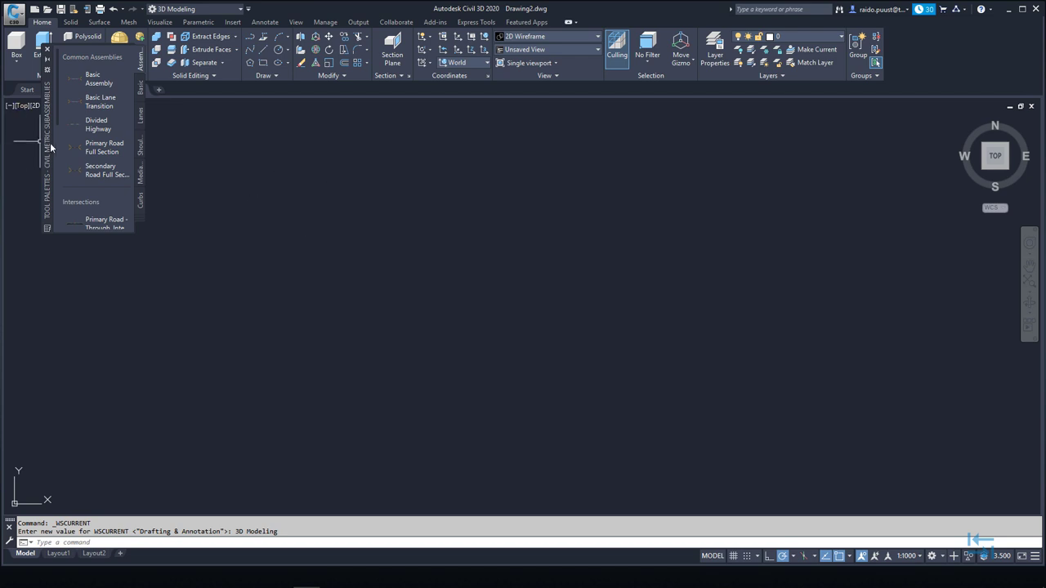
pyautogui.moveTo(47, 145); pyautogui.dragTo(58, 239)
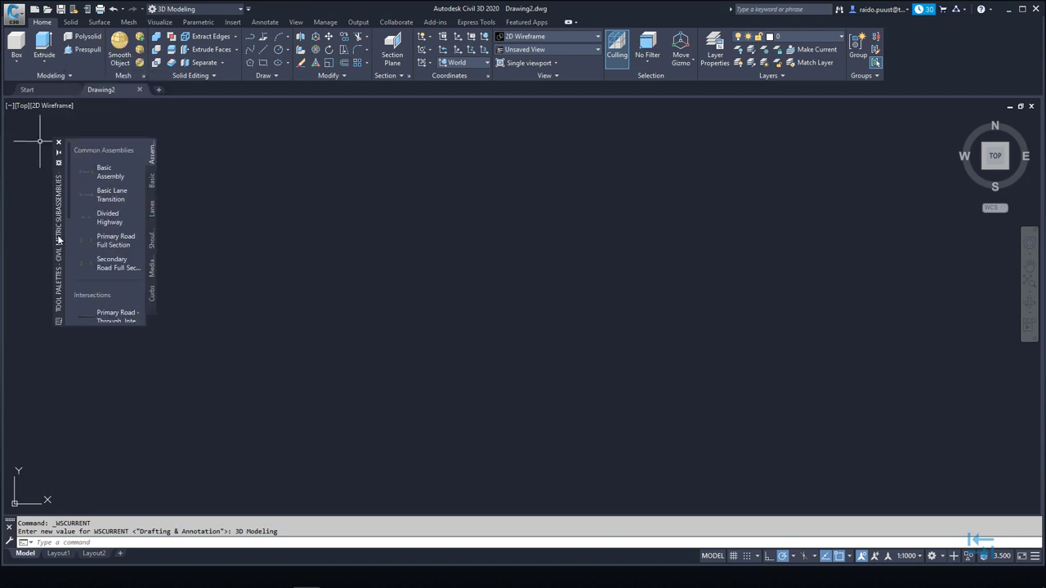
pyautogui.click(182, 11)
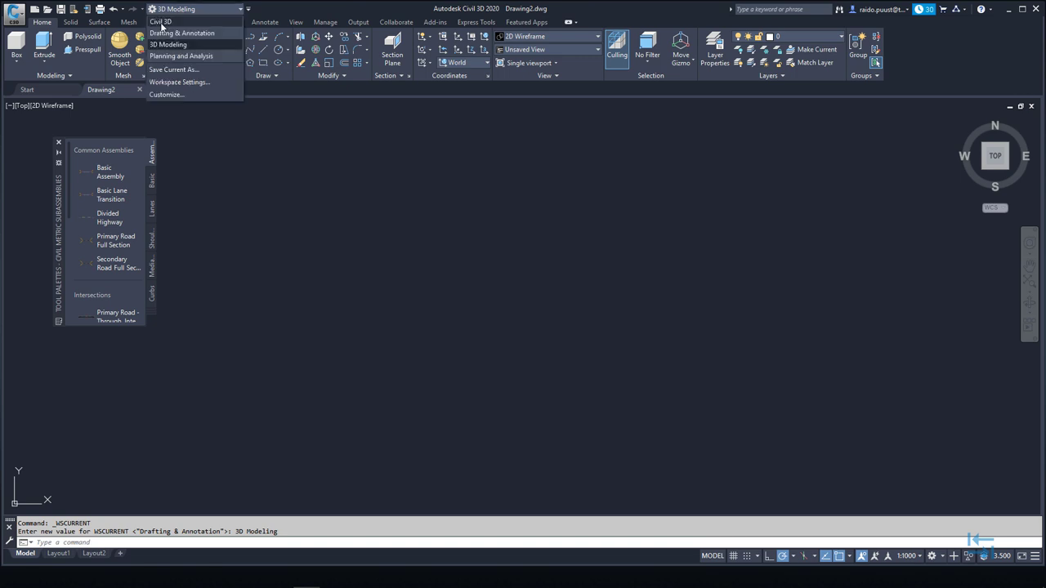
pyautogui.click(184, 24)
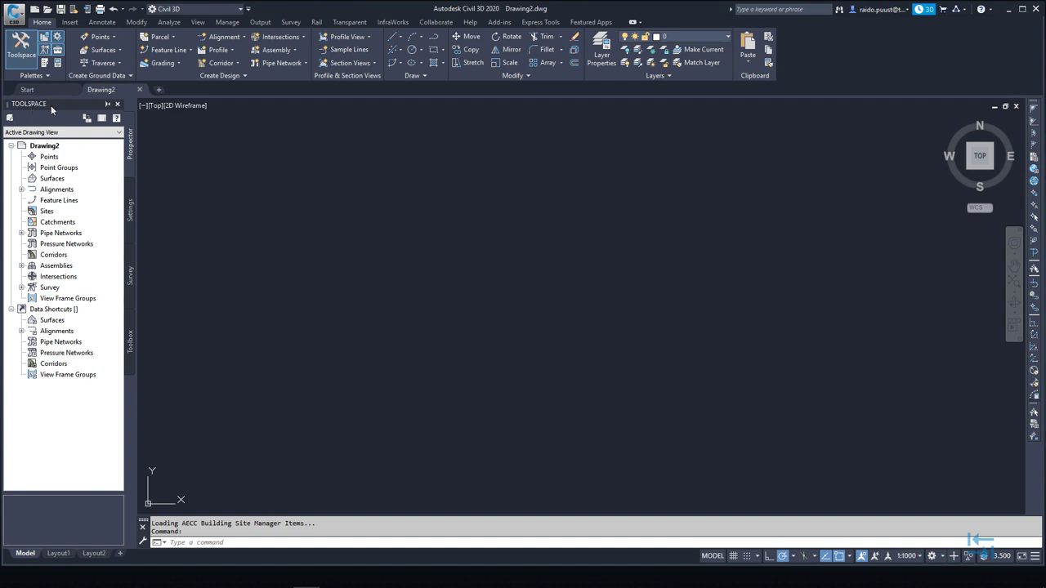
pyautogui.click(131, 209)
pyautogui.click(131, 269)
pyautogui.click(131, 335)
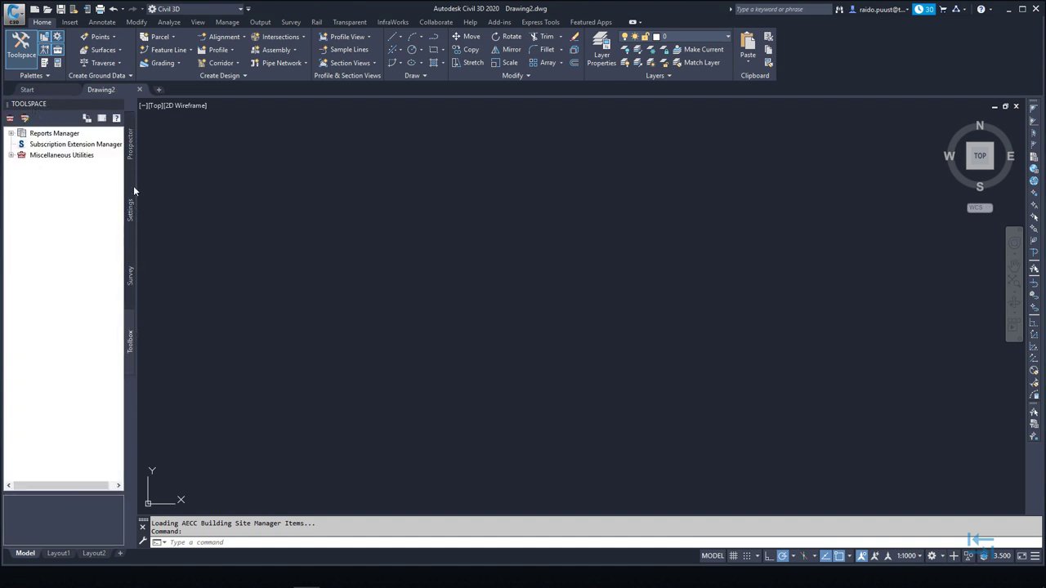
pyautogui.click(133, 159)
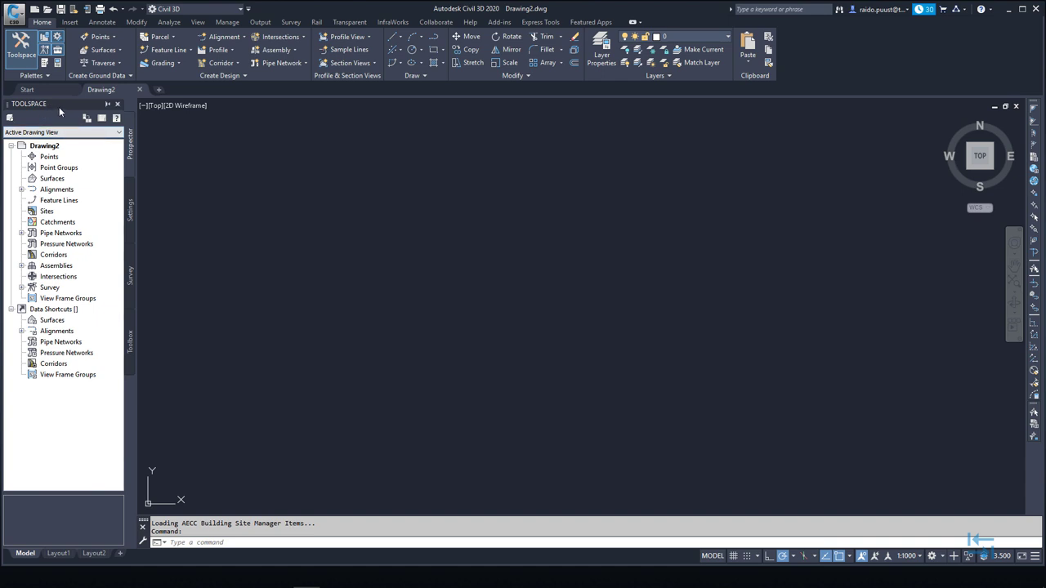
pyautogui.click(117, 105)
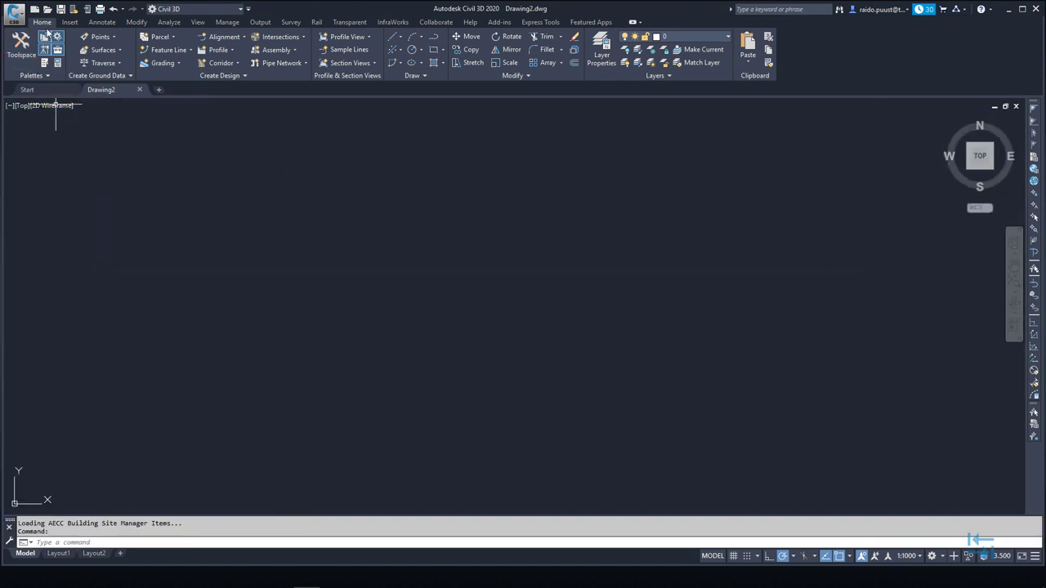
pyautogui.click(20, 45)
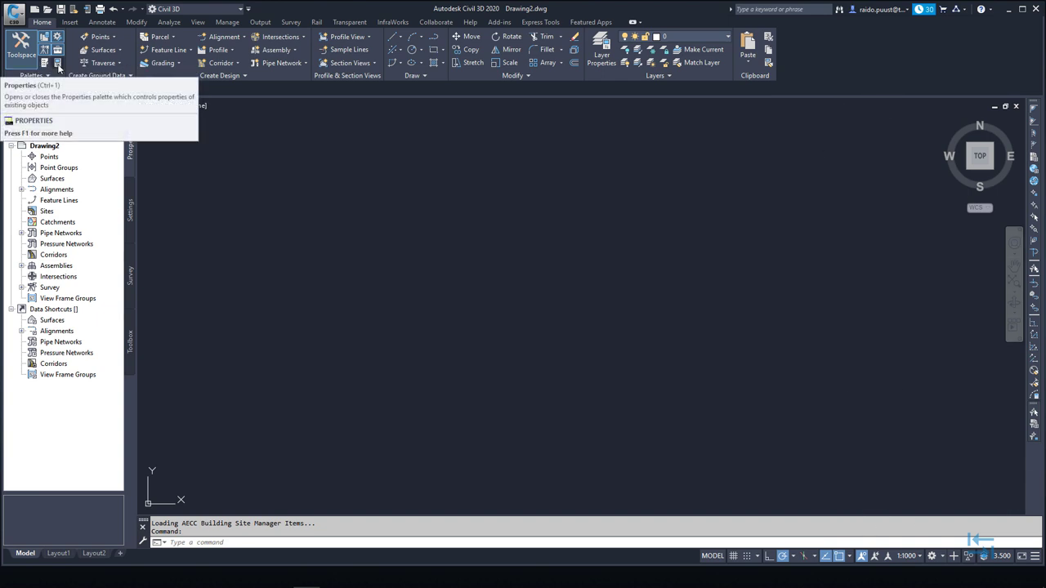
# Dock the Properties palette on the right edge and narrow it to widen the drawing.
pyautogui.click(58, 68)
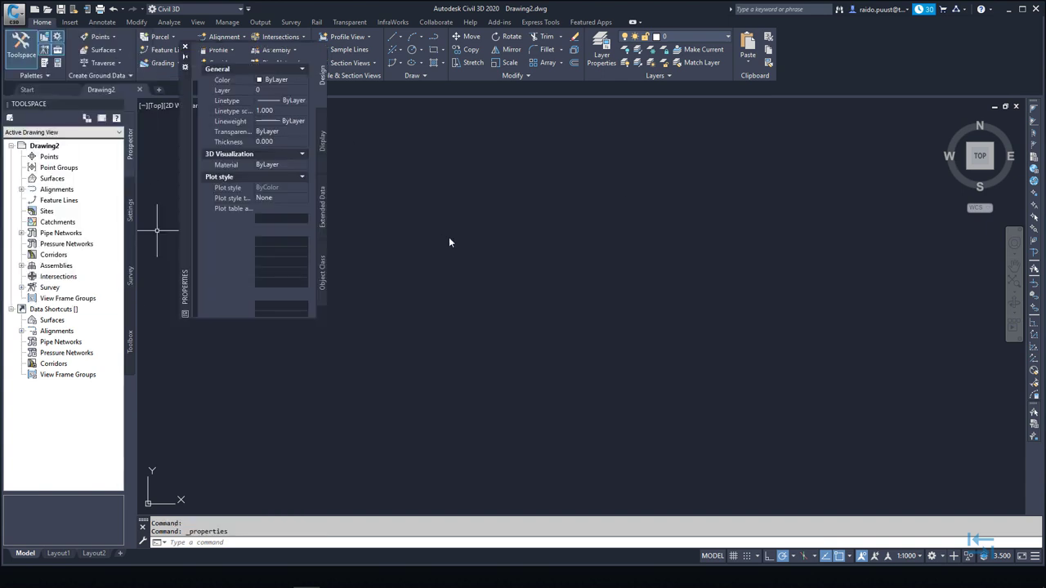
pyautogui.moveTo(631, 276)
pyautogui.mouseDown()
pyautogui.moveTo(474, 306)
pyautogui.moveTo(333, 289)
pyautogui.moveTo(299, 235)
pyautogui.moveTo(279, 224)
pyautogui.moveTo(549, 304)
pyautogui.moveTo(751, 307)
pyautogui.moveTo(751, 322)
pyautogui.moveTo(899, 301)
pyautogui.moveTo(946, 262)
pyautogui.mouseUp()
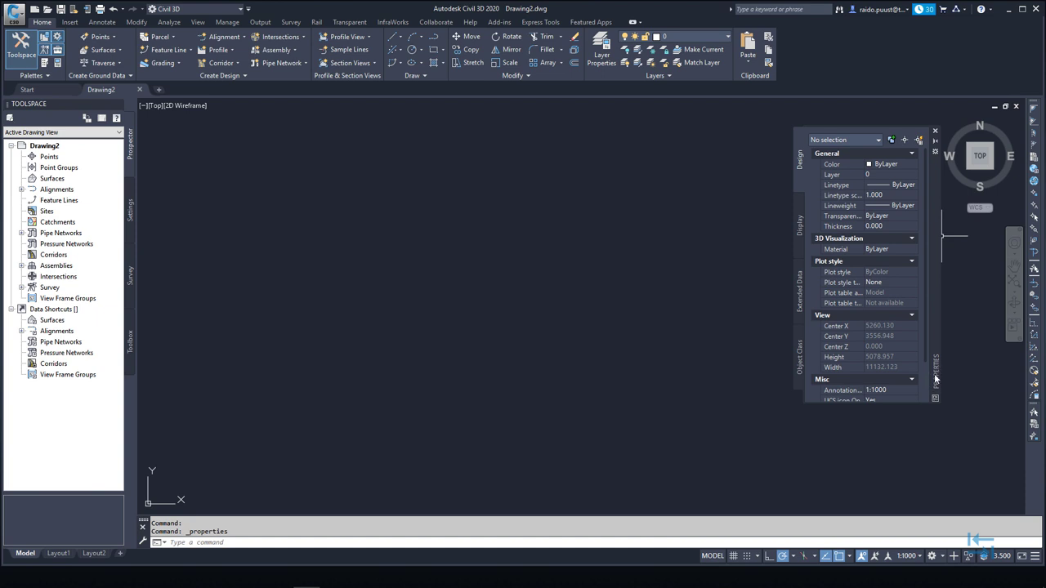
pyautogui.rightClick(937, 339)
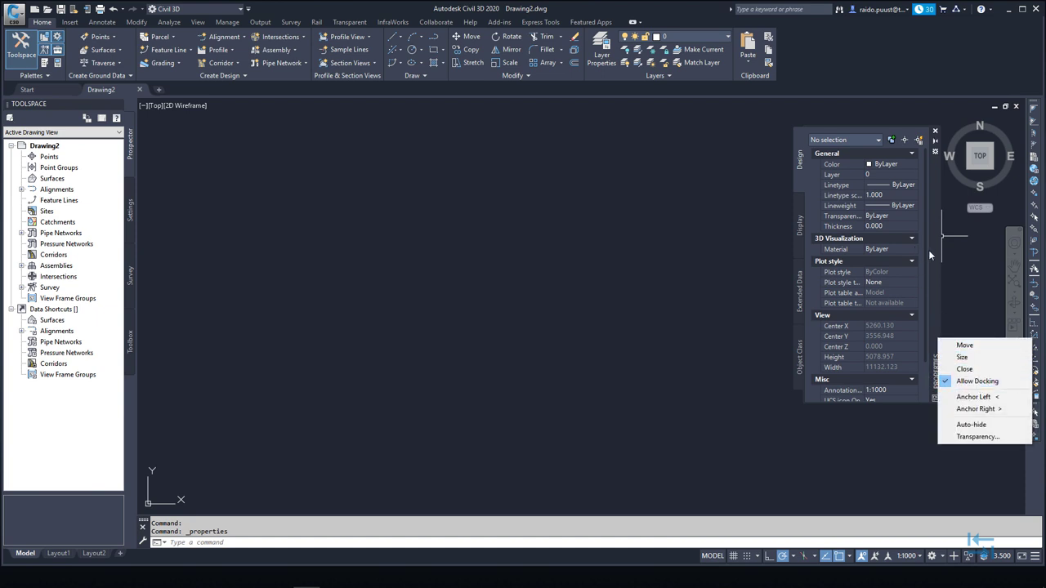
pyautogui.moveTo(929, 255); pyautogui.dragTo(1034, 281)
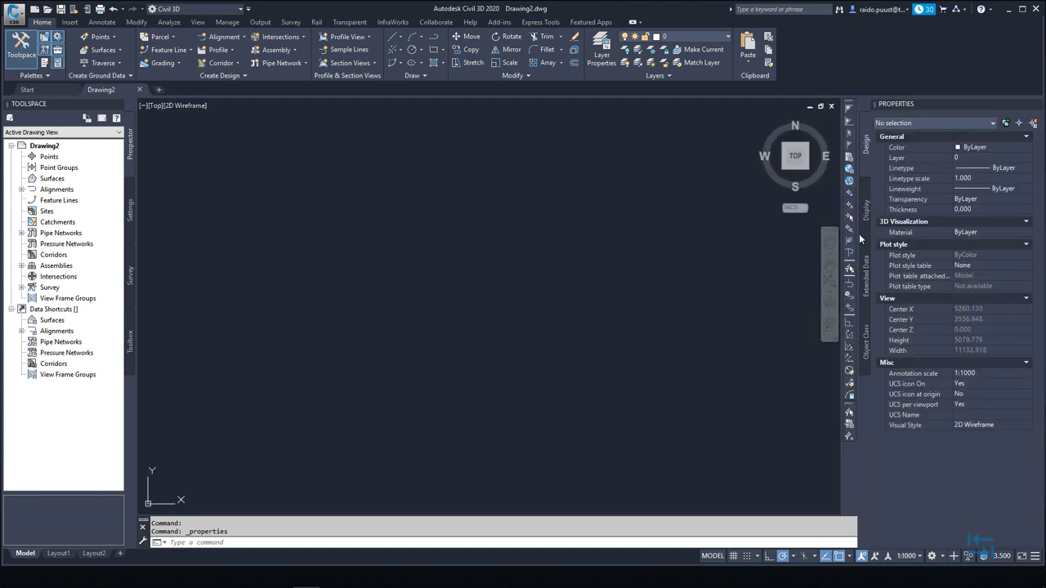
pyautogui.moveTo(858, 235); pyautogui.dragTo(910, 235)
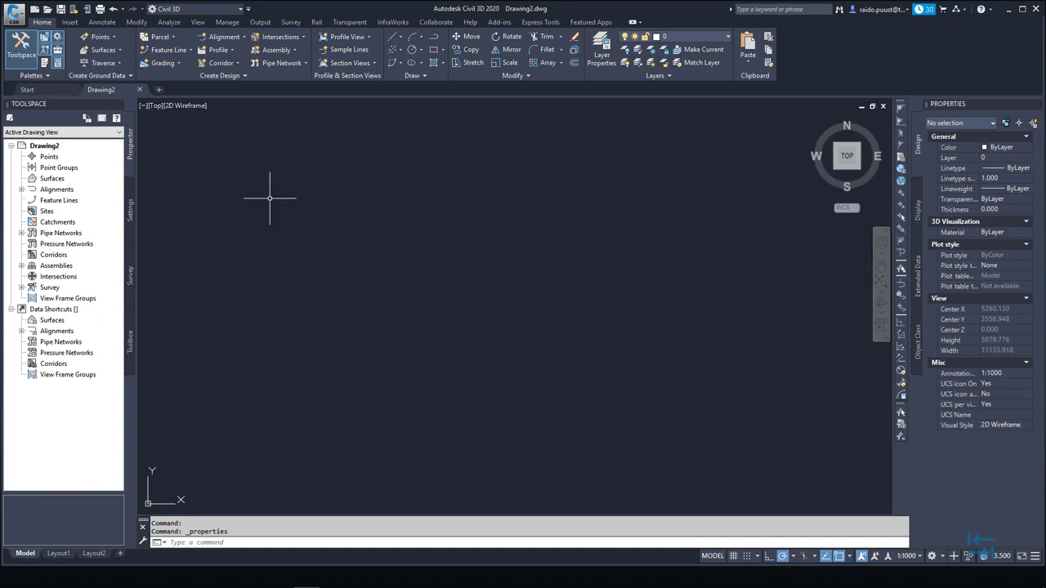
pyautogui.click(73, 22)
# Browse the Annotate, InfraWorks and Add-ins ribbon tabs, finishing on Manage.
pyautogui.click(98, 22)
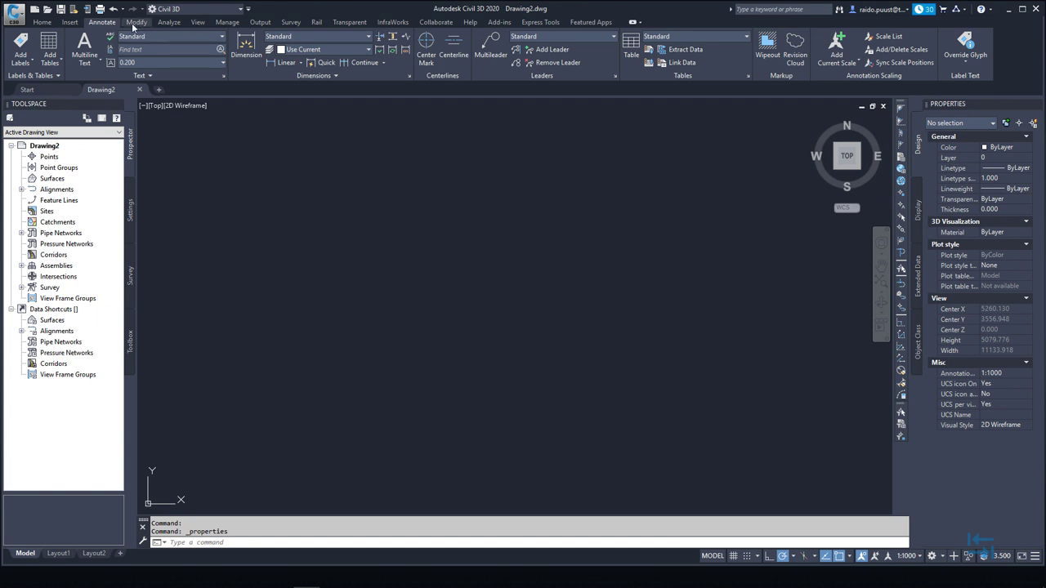
pyautogui.click(385, 22)
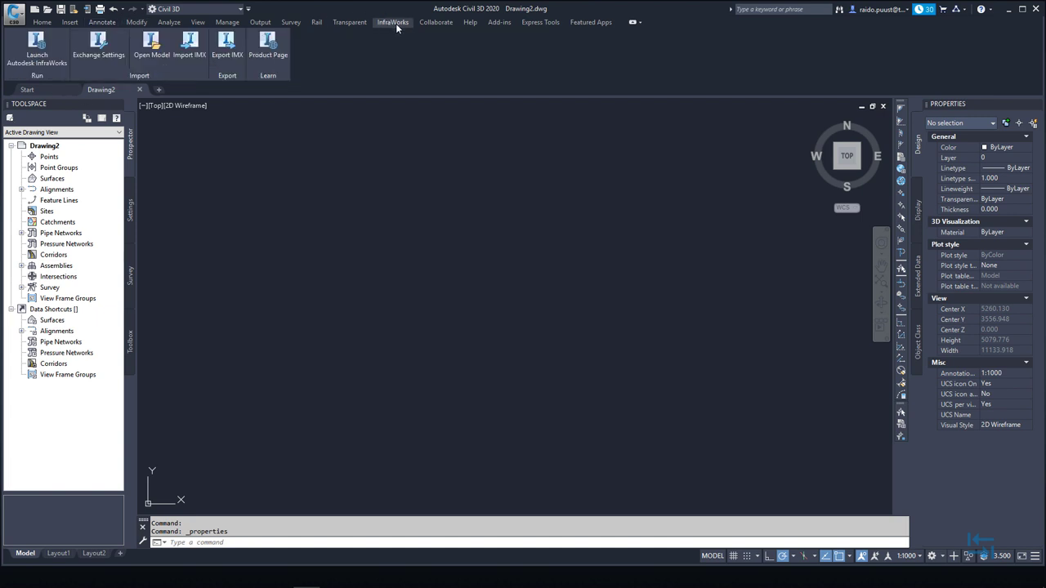
pyautogui.click(499, 22)
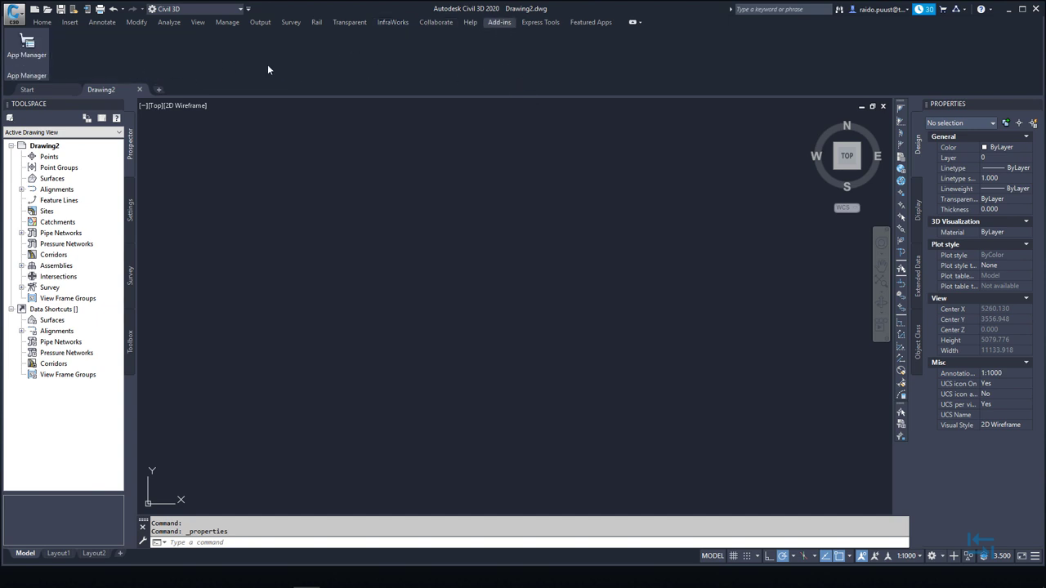
pyautogui.click(228, 24)
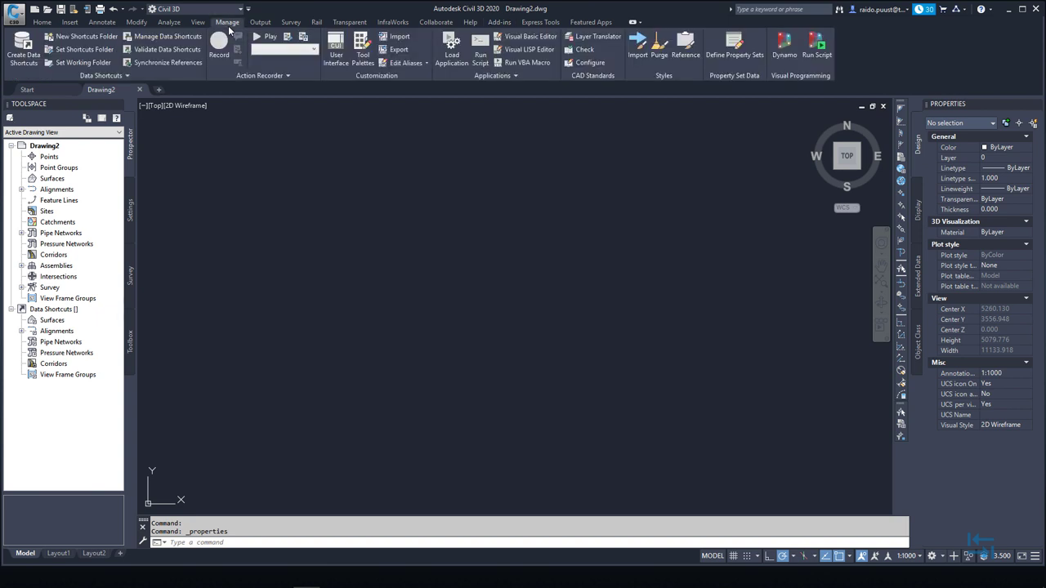
pyautogui.rightClick(100, 91)
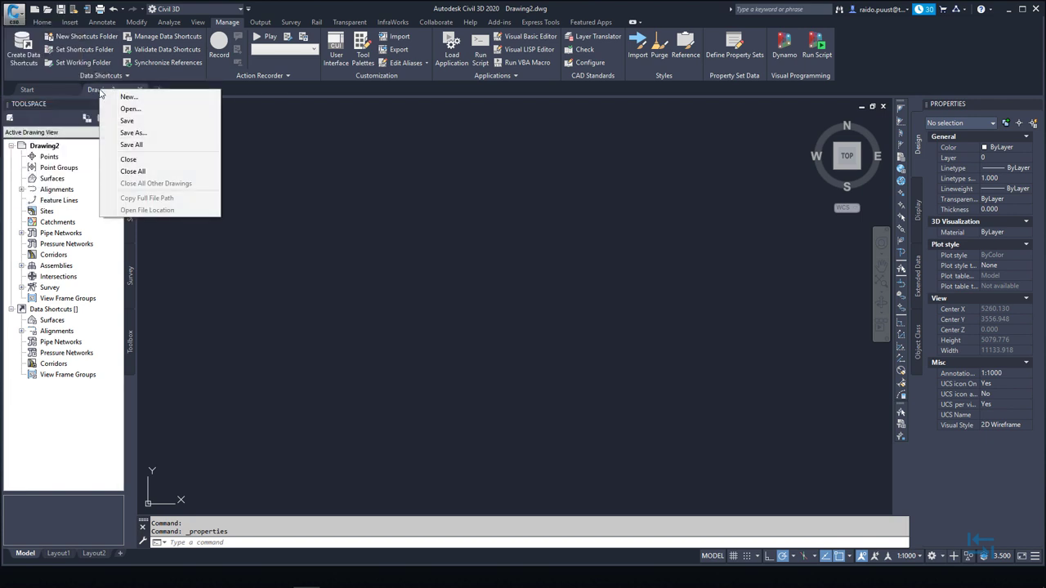
pyautogui.click(142, 123)
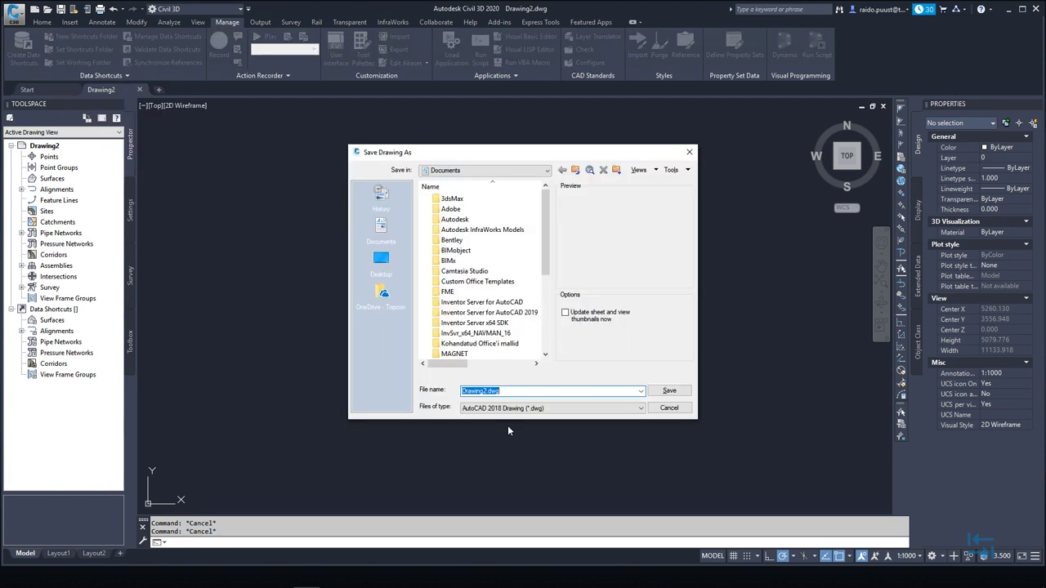
pyautogui.click(526, 409)
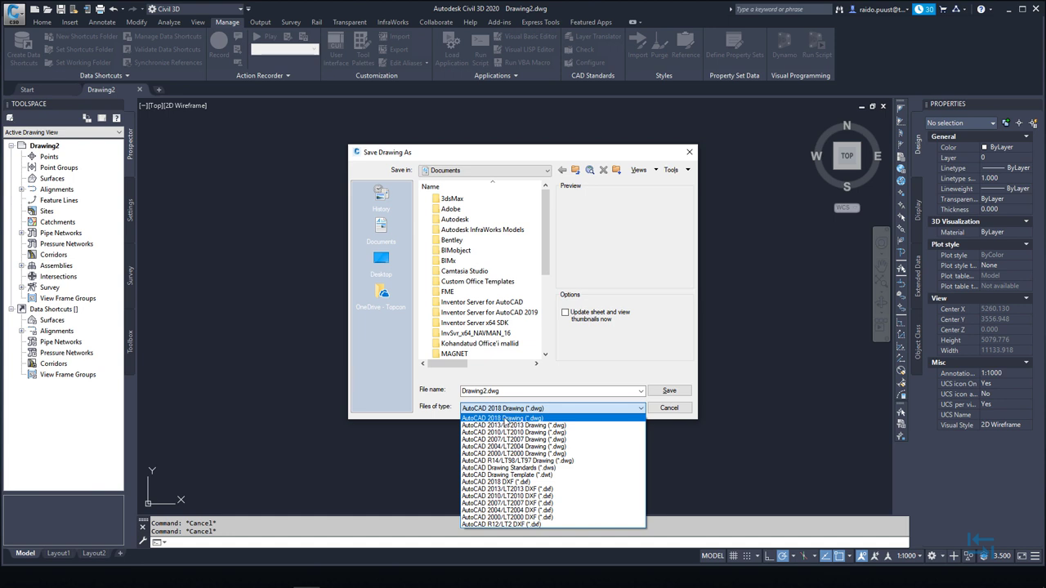
pyautogui.click(504, 418)
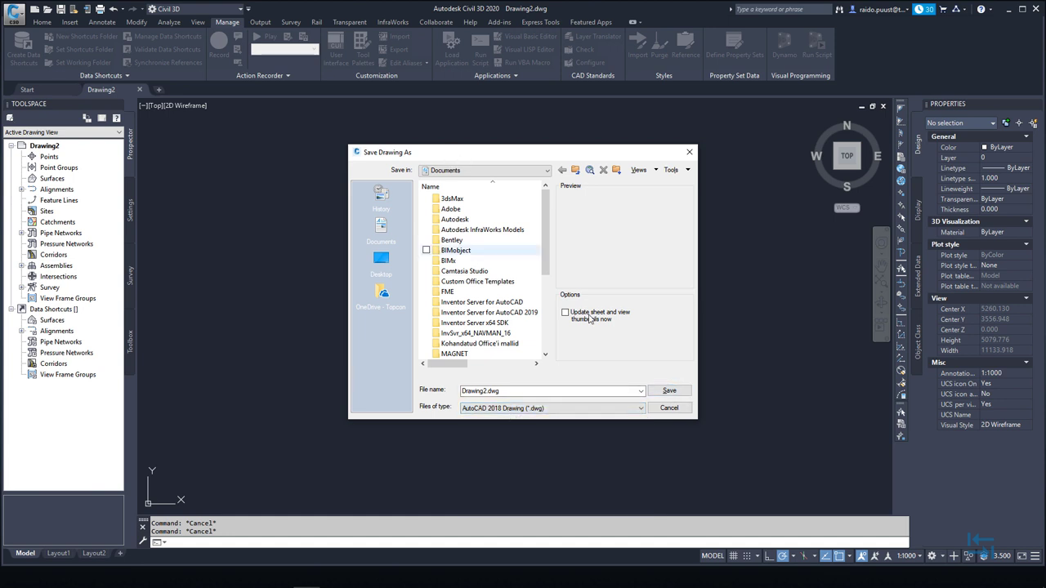
pyautogui.click(658, 406)
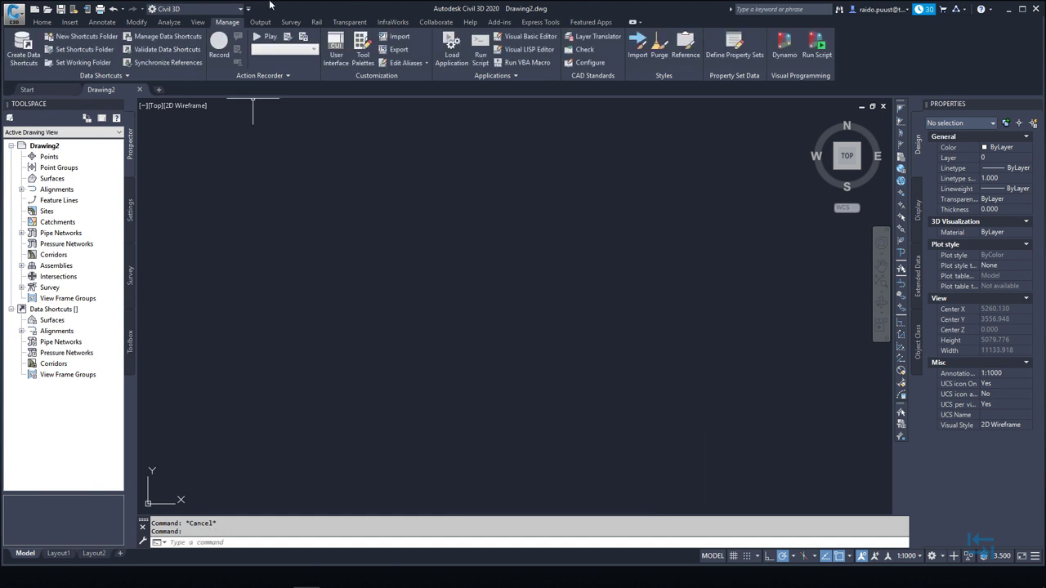